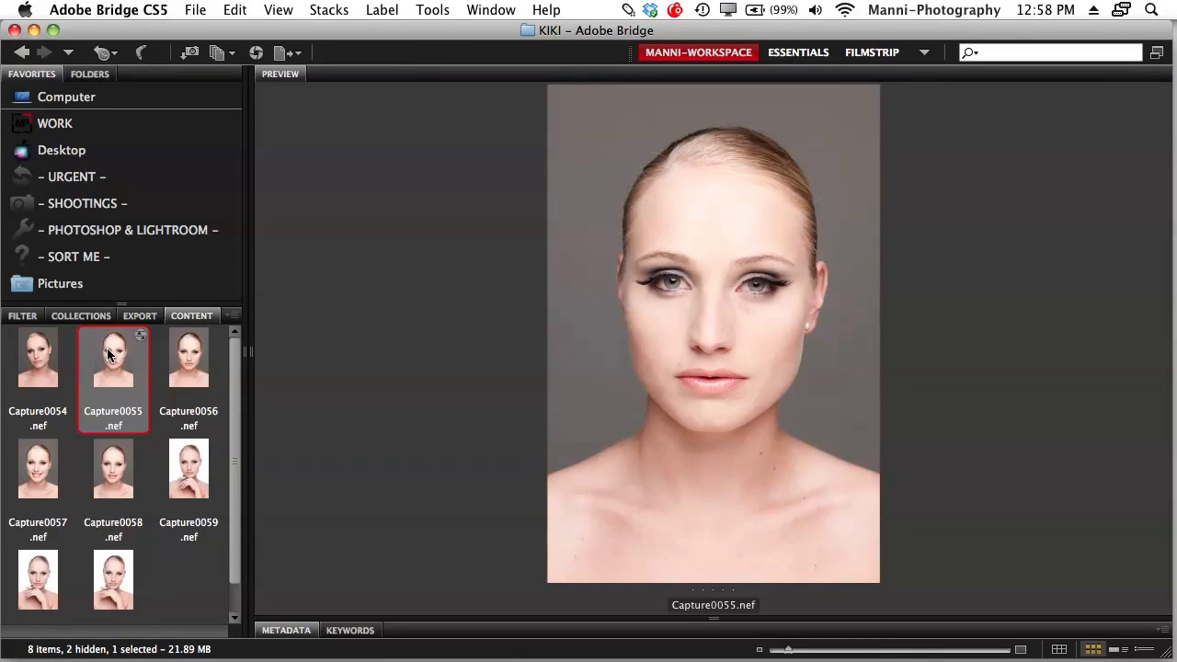
Open the studio portrait Capture0055.nef from Bridge in Camera Raw.
{"action": "double_click", "coordinate": [110, 357]}
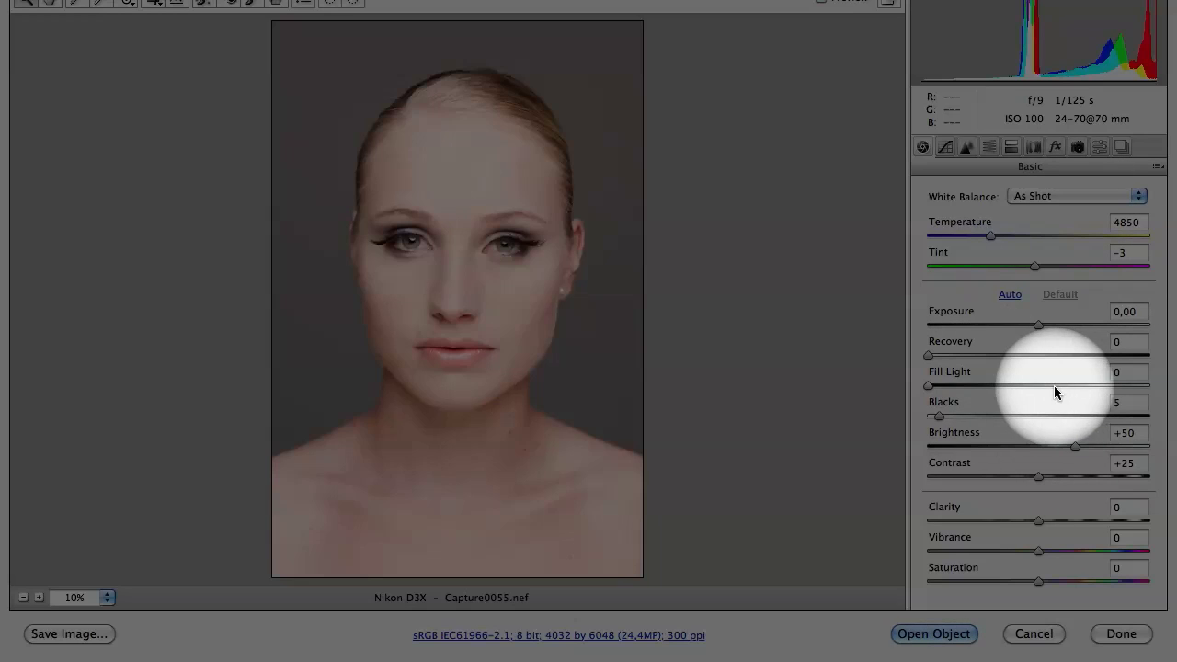
Set Temperature to 4500, Blacks to 8 and Clarity to +4.
{"action": "type", "text": "4500"}
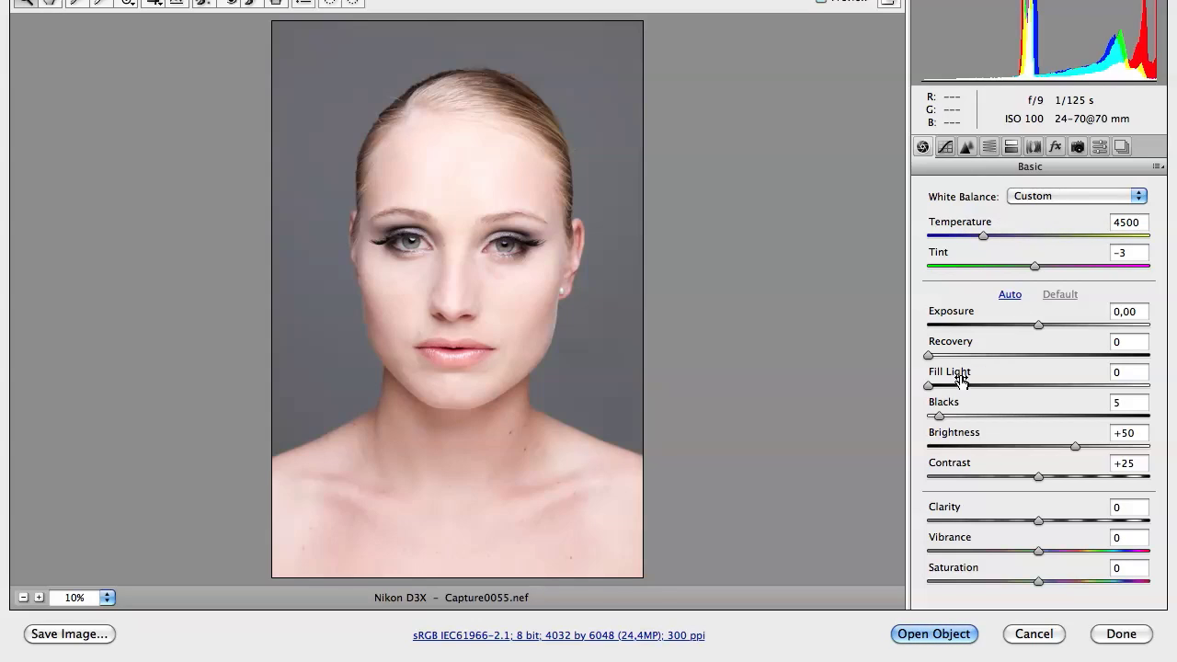
{"action": "left_click_drag", "start_coordinate": [928, 386], "coordinate": [943, 386]}
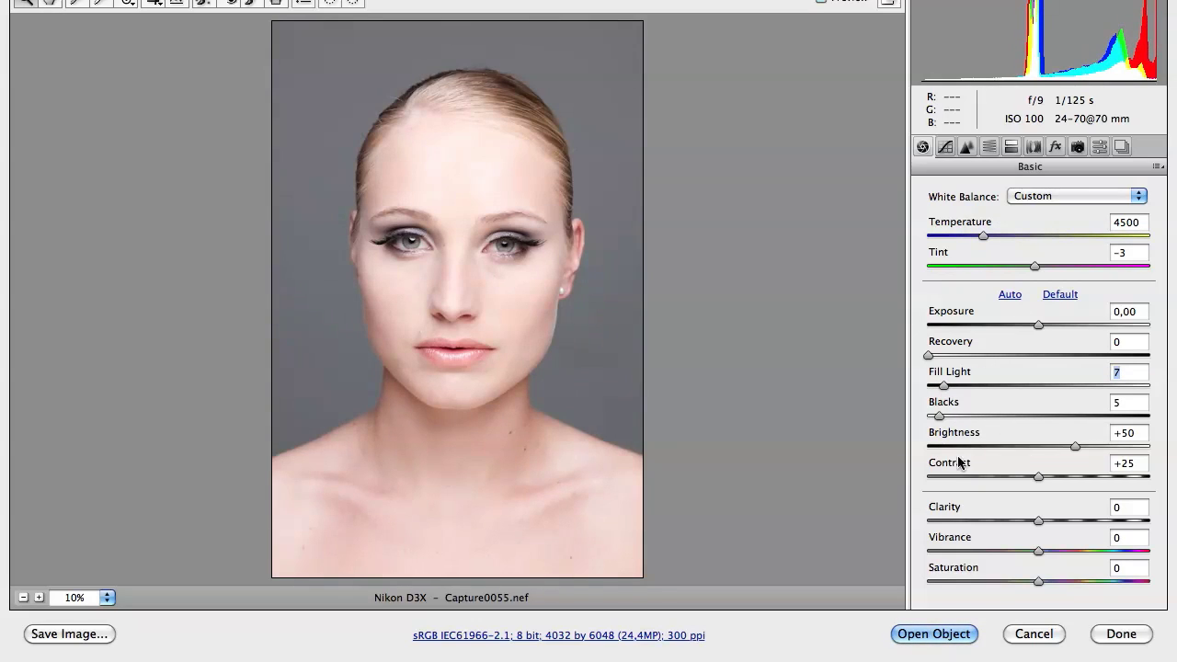
{"action": "left_click_drag", "start_coordinate": [938, 417], "coordinate": [944, 416]}
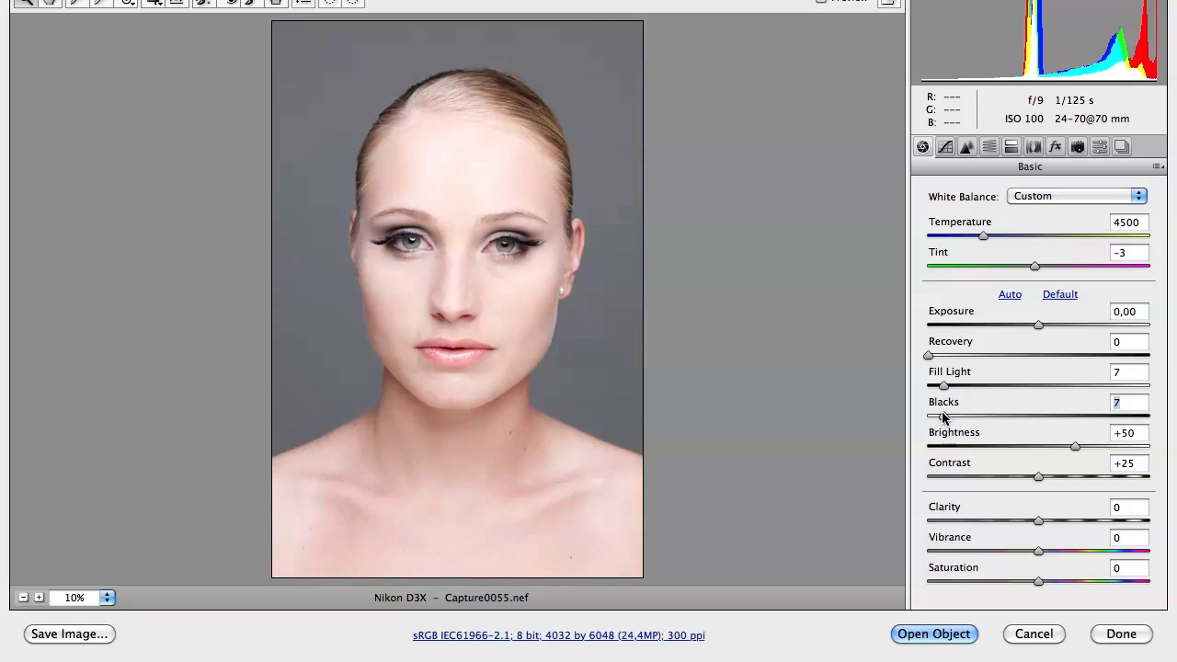
{"action": "left_click_drag", "start_coordinate": [944, 417], "coordinate": [947, 421]}
{"action": "left_click_drag", "start_coordinate": [1049, 520], "coordinate": [1052, 520]}
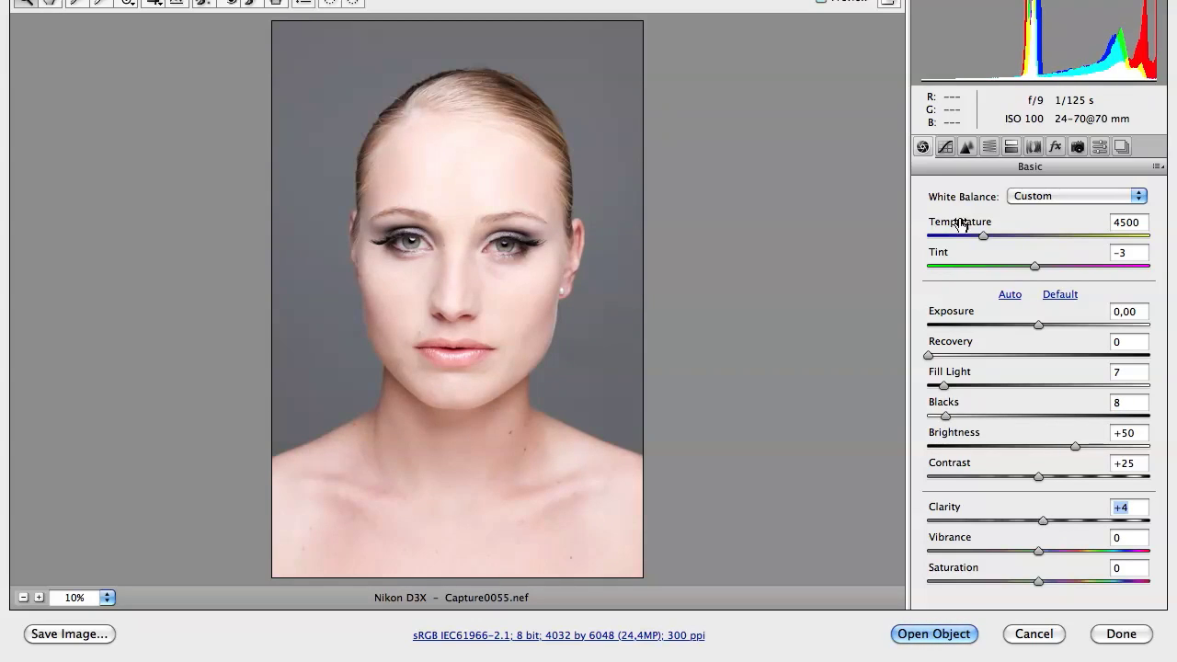
Raise the Detail sharpening Amount to 54 and adjust the sharpening Radius.
{"action": "left_click", "coordinate": [966, 146]}
{"action": "left_click_drag", "start_coordinate": [983, 222], "coordinate": [1010, 224]}
{"action": "left_click_drag", "start_coordinate": [968, 257], "coordinate": [933, 254]}
Brighten the shadows with Fill Light 38 and bring up the Workflow Options dialog.
{"action": "left_click", "coordinate": [922, 146]}
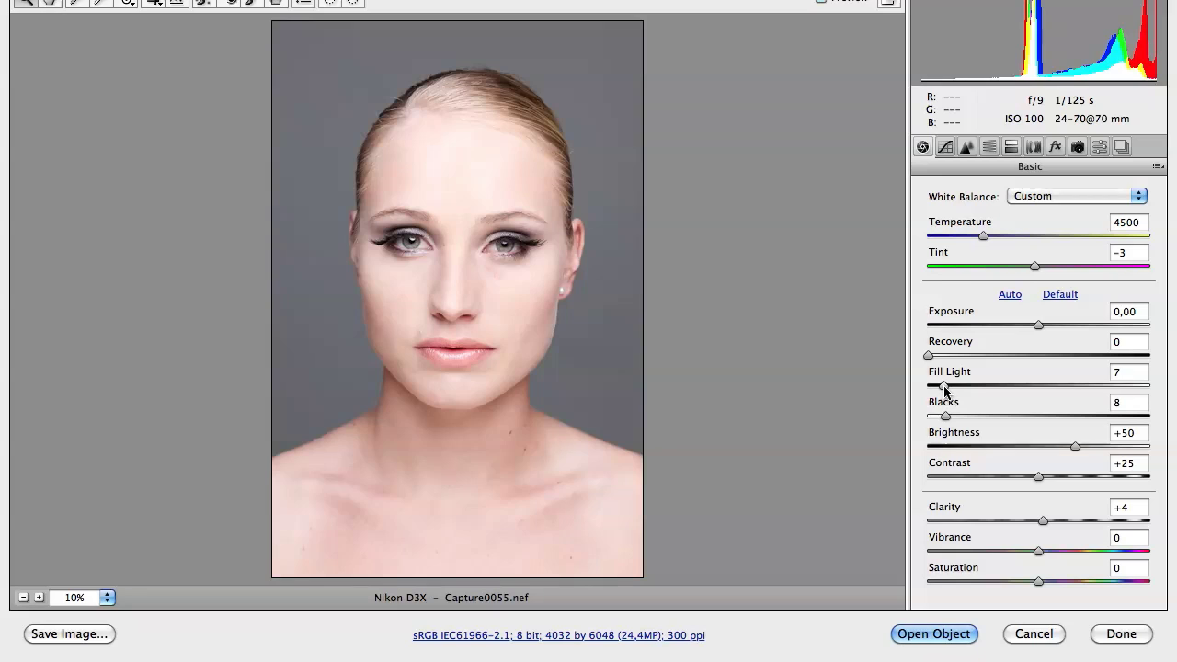
{"action": "left_click_drag", "start_coordinate": [941, 387], "coordinate": [1007, 383]}
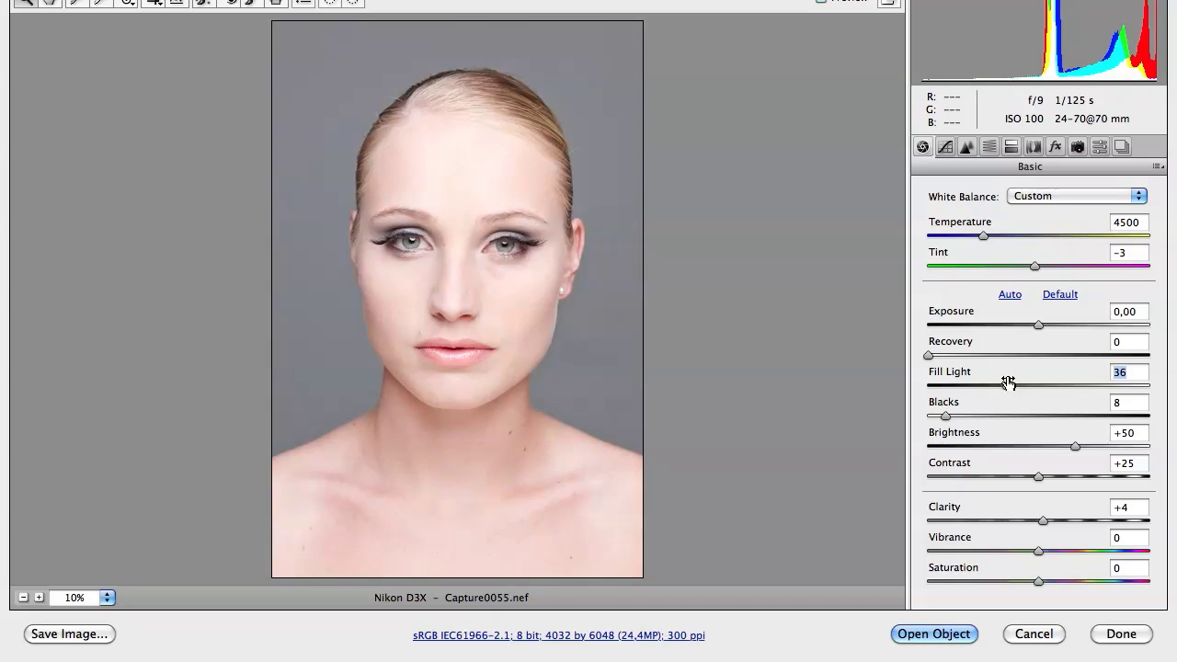
{"action": "left_click_drag", "start_coordinate": [1007, 386], "coordinate": [1011, 386]}
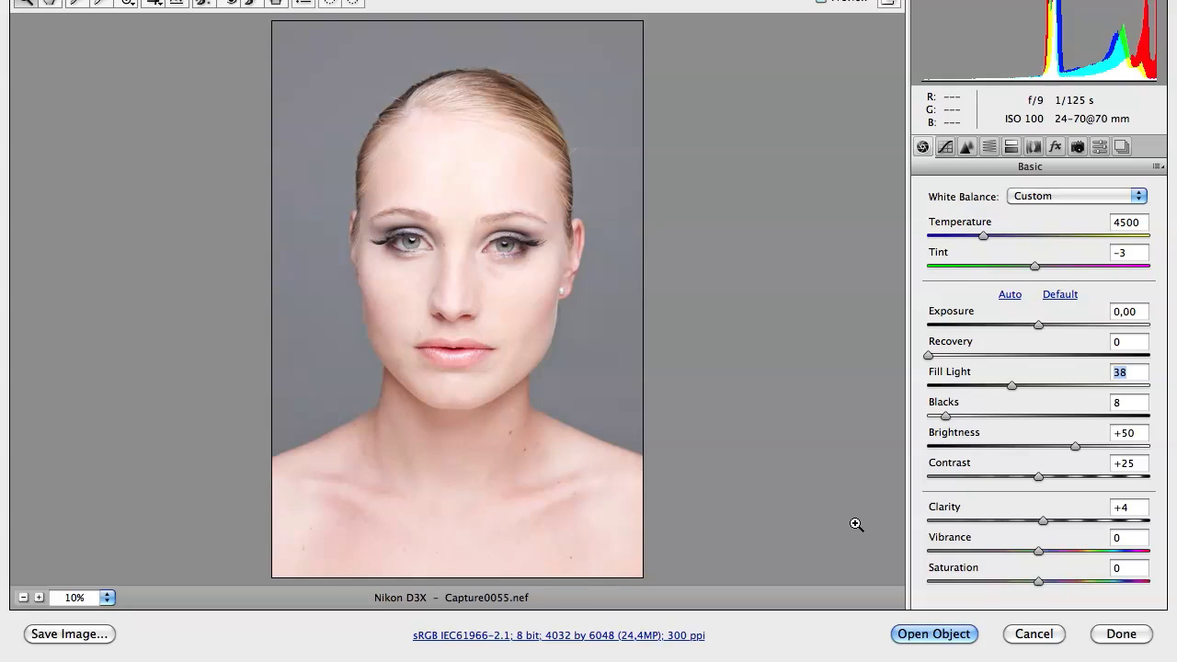
{"action": "left_click", "coordinate": [561, 636]}
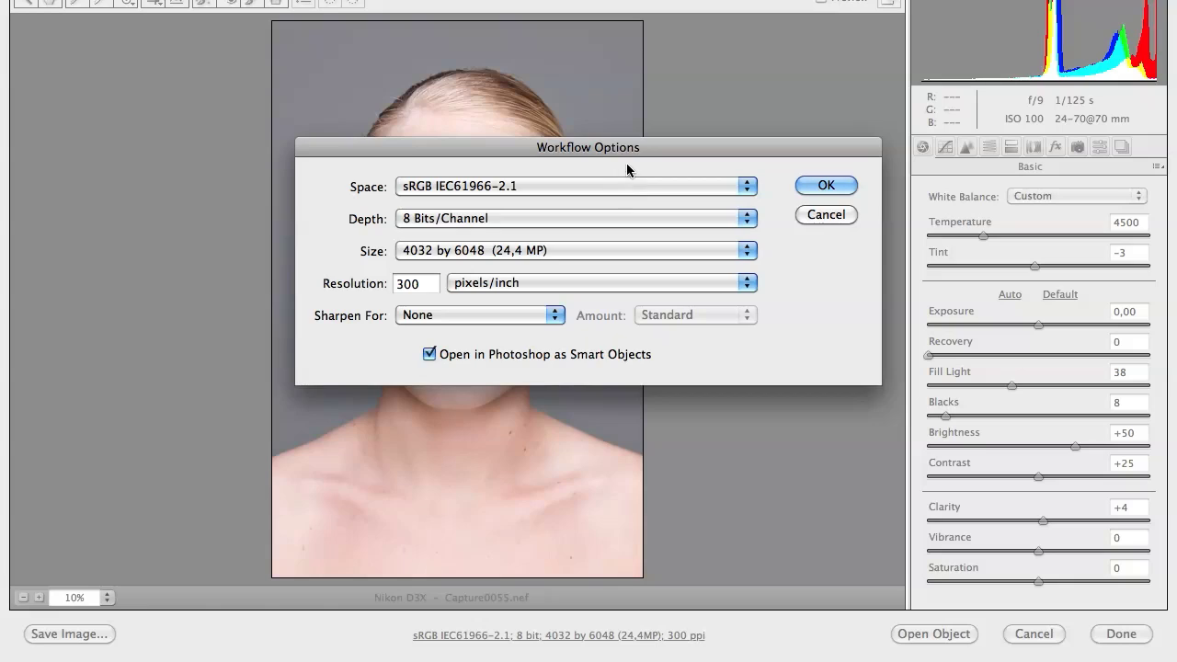
{"action": "left_click_drag", "start_coordinate": [627, 147], "coordinate": [522, 102]}
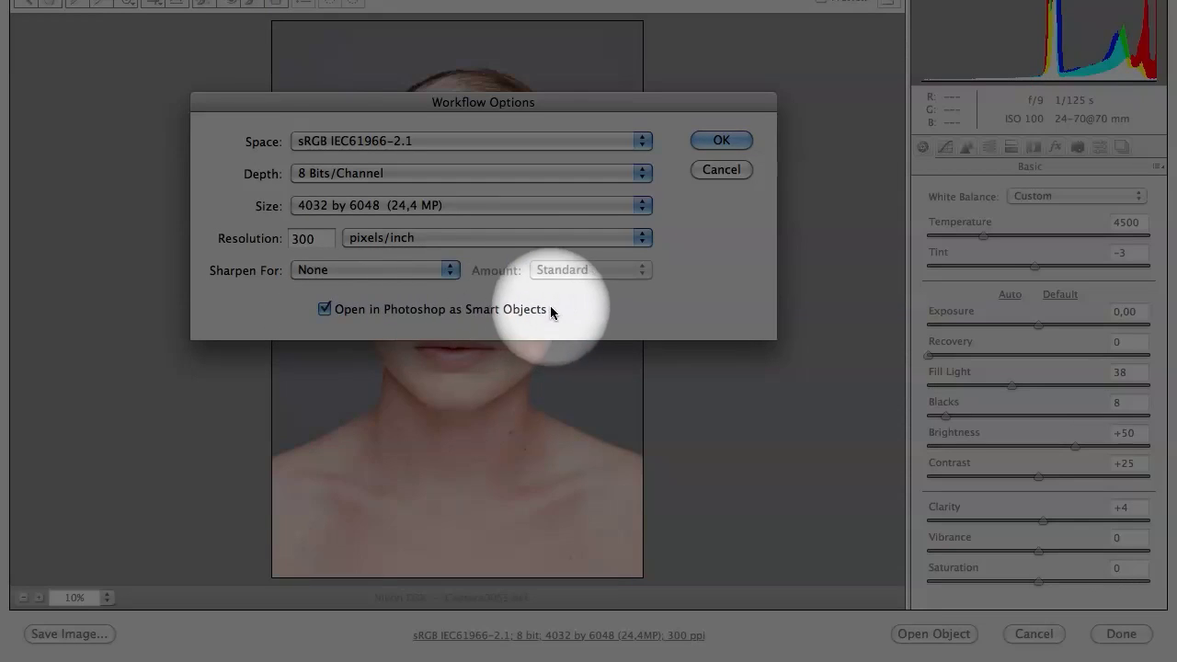
{"action": "left_click", "coordinate": [326, 310]}
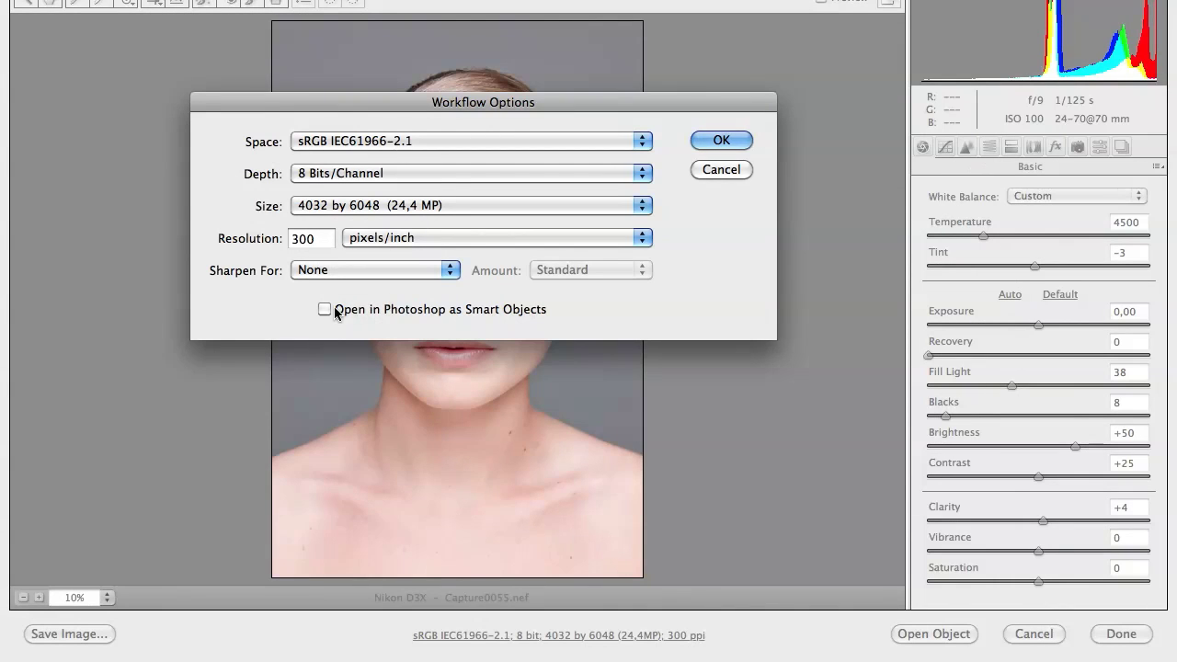
{"action": "left_click", "coordinate": [333, 311]}
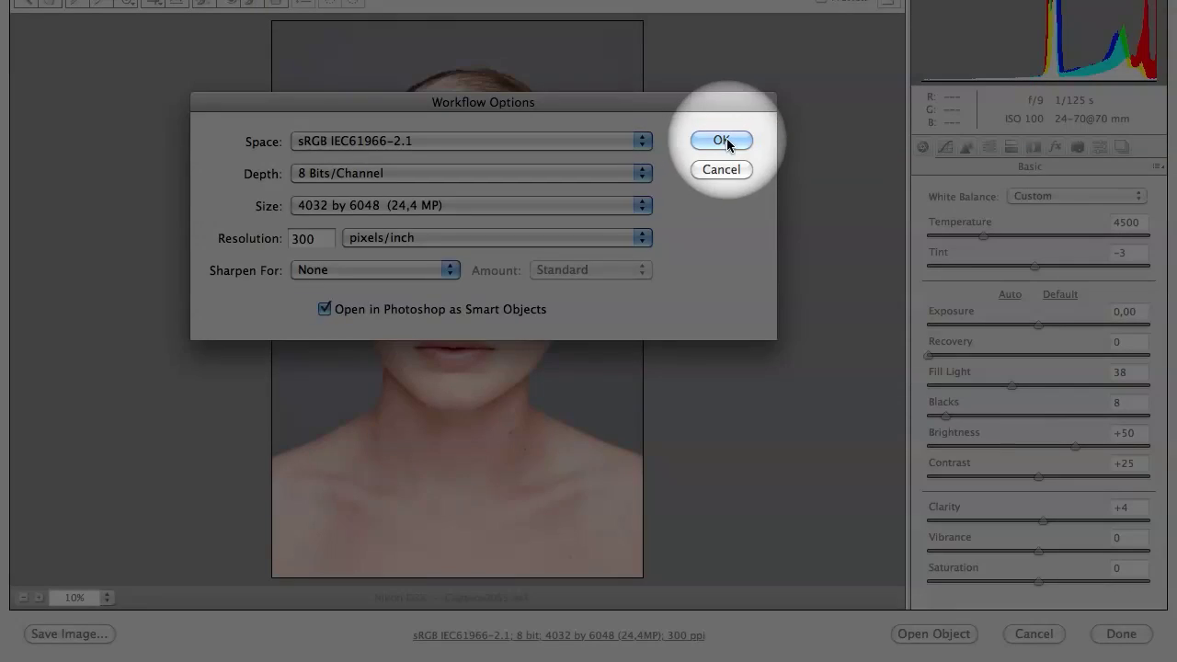
{"action": "left_click", "coordinate": [724, 139]}
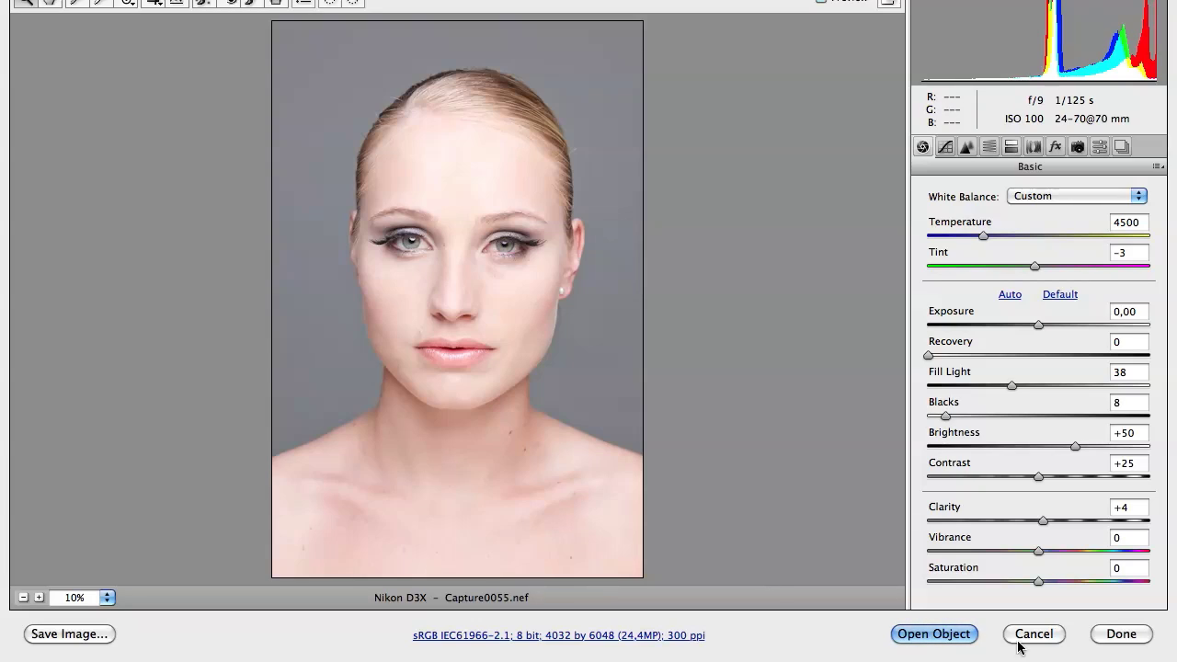
{"action": "left_click", "coordinate": [952, 635]}
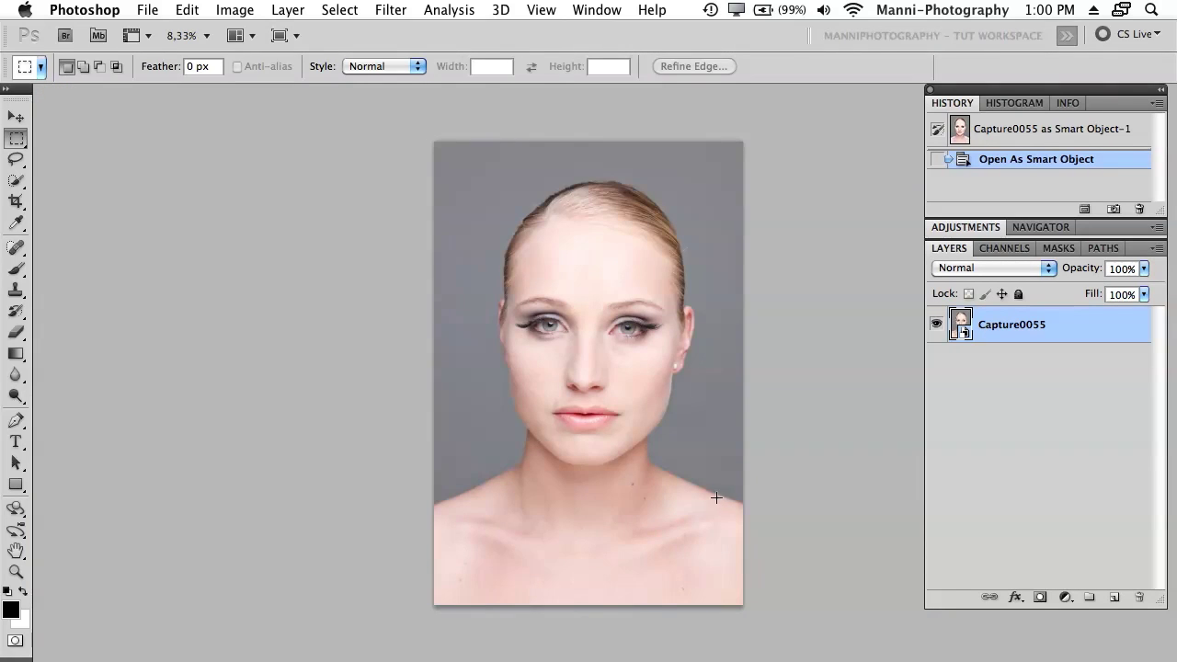
Pan the view left and duplicate the Capture0055 smart object layer.
{"action": "left_click_drag", "start_coordinate": [717, 497], "coordinate": [564, 380]}
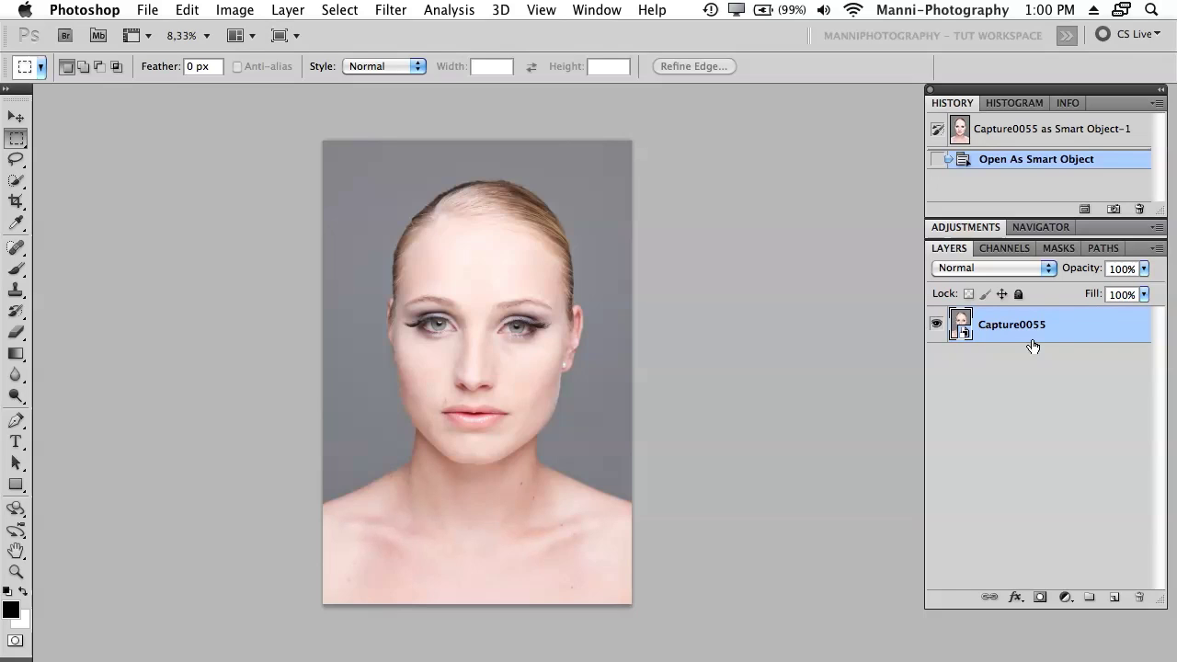
{"action": "left_click_drag", "start_coordinate": [1045, 341], "coordinate": [1115, 602]}
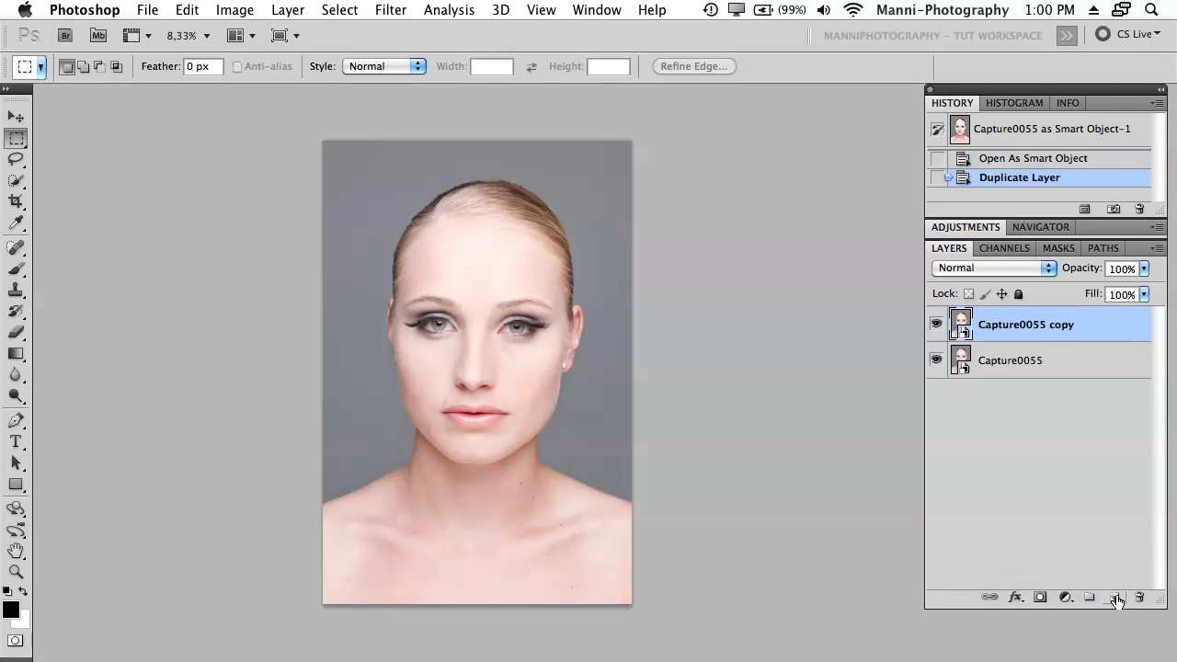
Rasterize the Capture0055 copy layer.
{"action": "right_click", "coordinate": [1036, 331]}
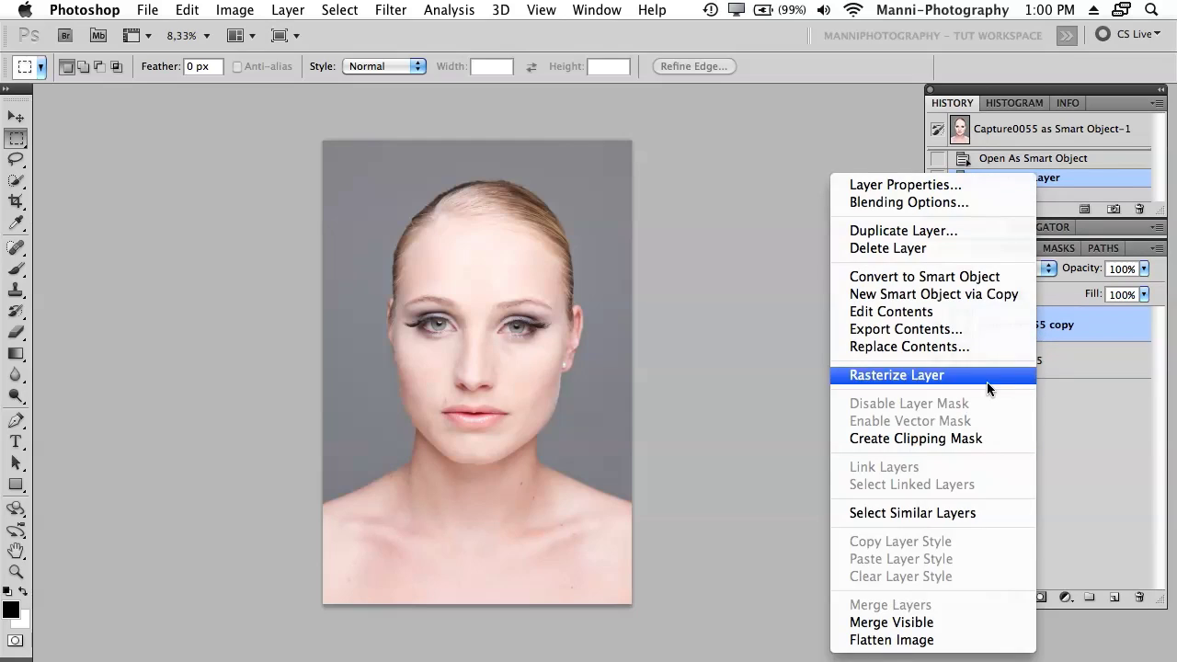
{"action": "left_click", "coordinate": [910, 375]}
{"action": "left_click", "coordinate": [984, 411]}
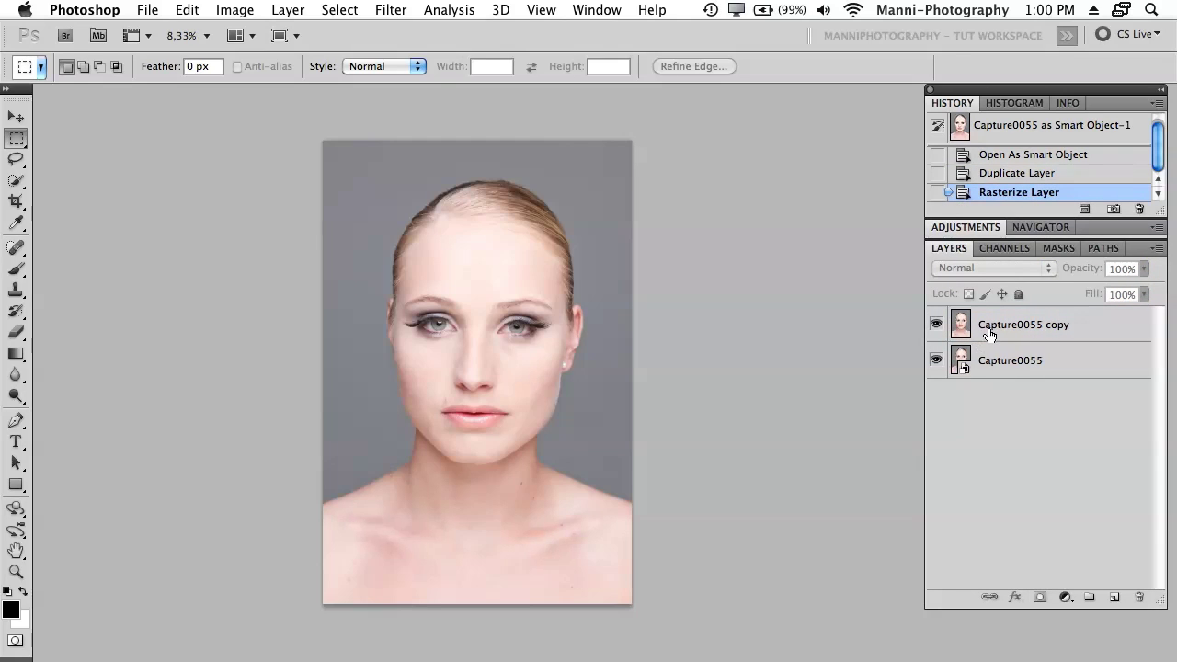
Delete the rasterized Capture0055 copy, leaving only the smart object layer.
{"action": "left_click", "coordinate": [1069, 333]}
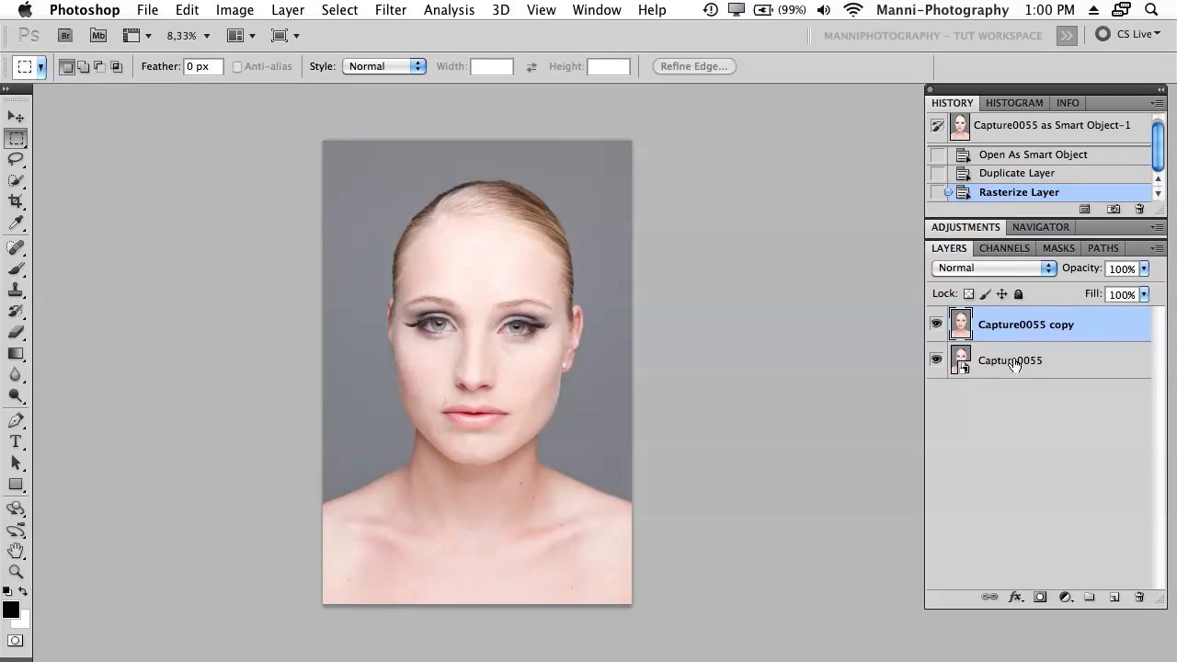
{"action": "left_click", "coordinate": [1075, 371]}
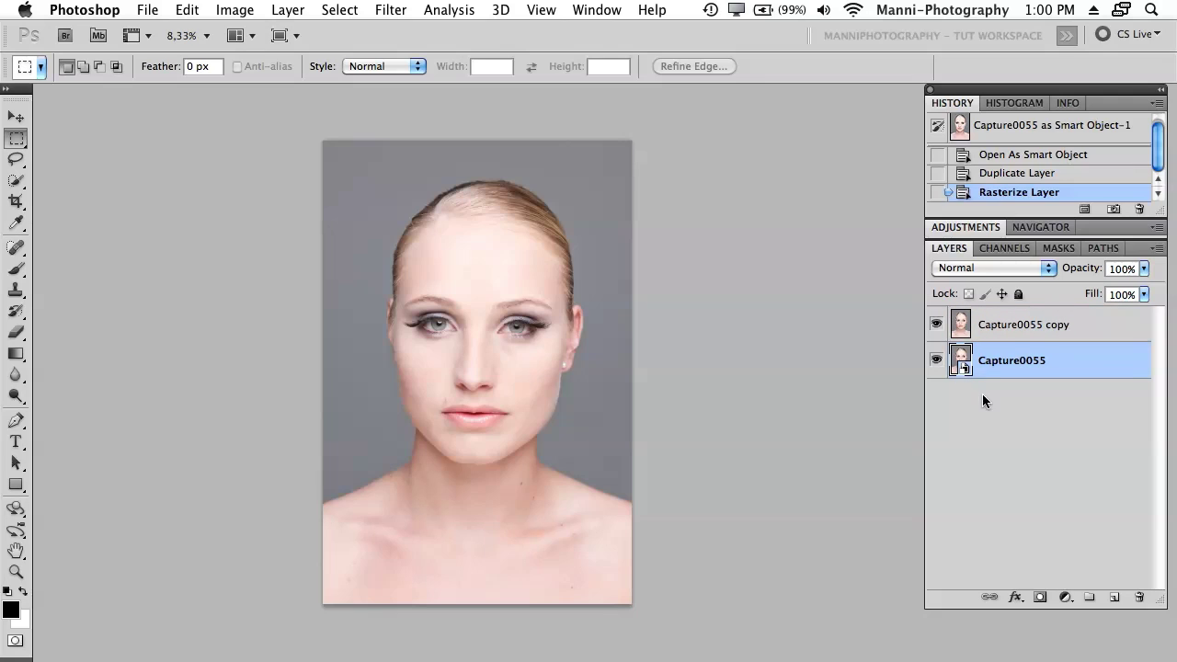
{"action": "left_click", "coordinate": [1090, 329]}
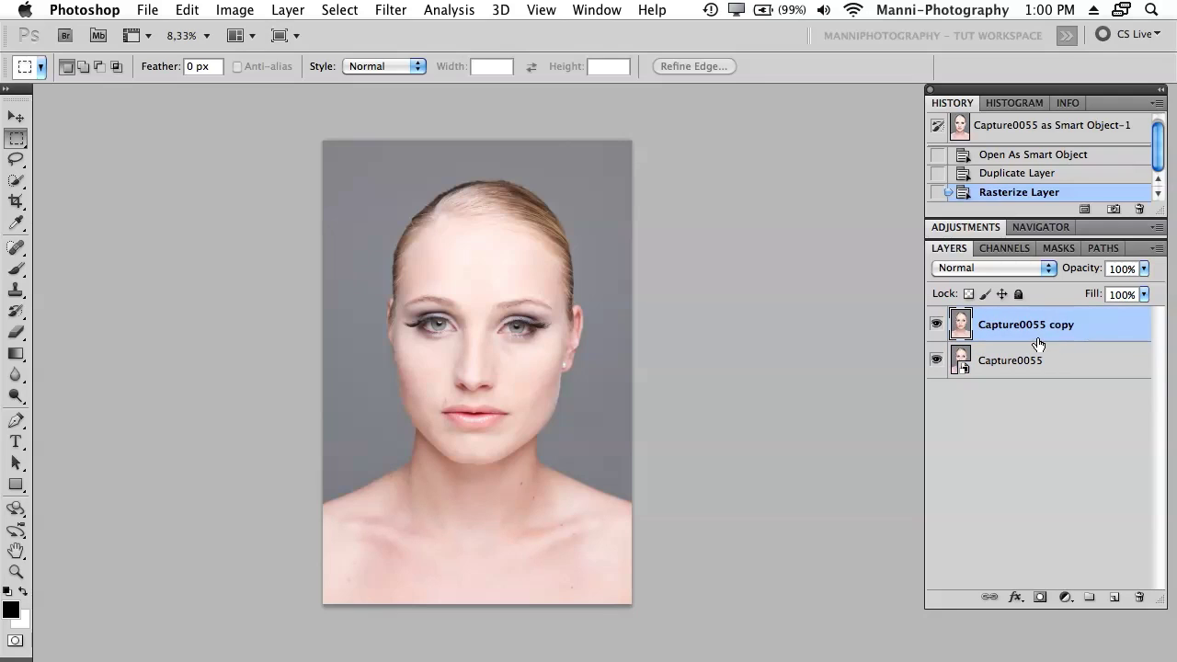
{"action": "key", "text": "Delete"}
{"action": "left_click", "coordinate": [961, 229]}
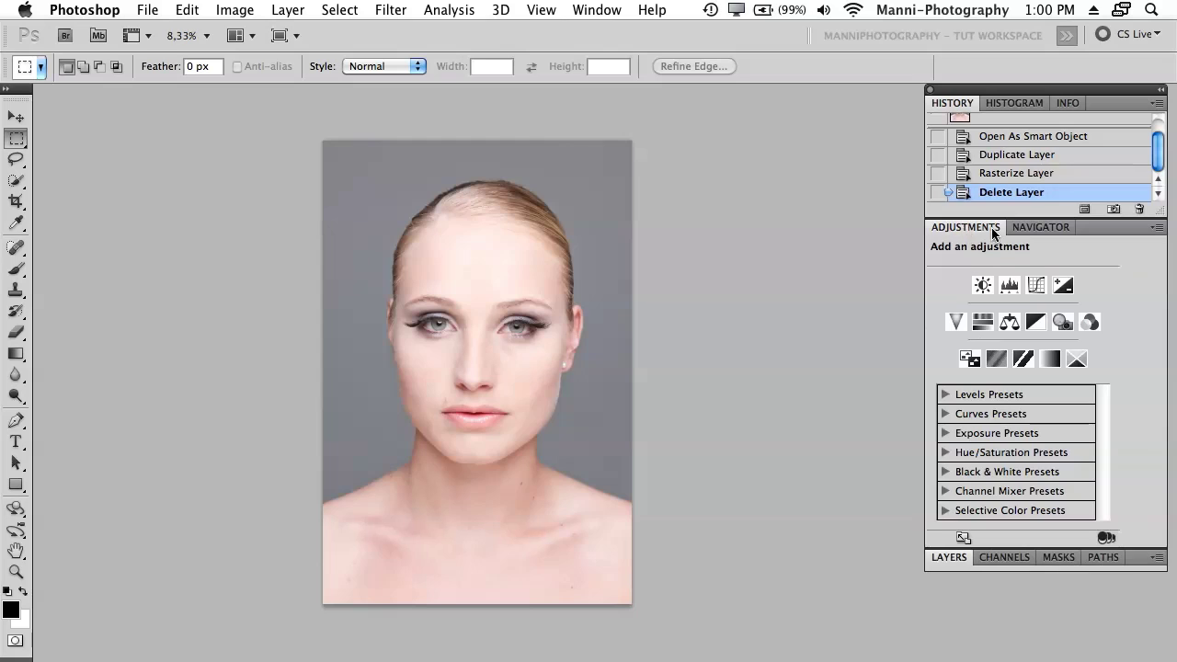
Add a Levels adjustment layer with the midtone slider at 0,63.
{"action": "left_click", "coordinate": [1004, 282]}
{"action": "left_click_drag", "start_coordinate": [1034, 390], "coordinate": [1053, 388]}
{"action": "left_click", "coordinate": [937, 537]}
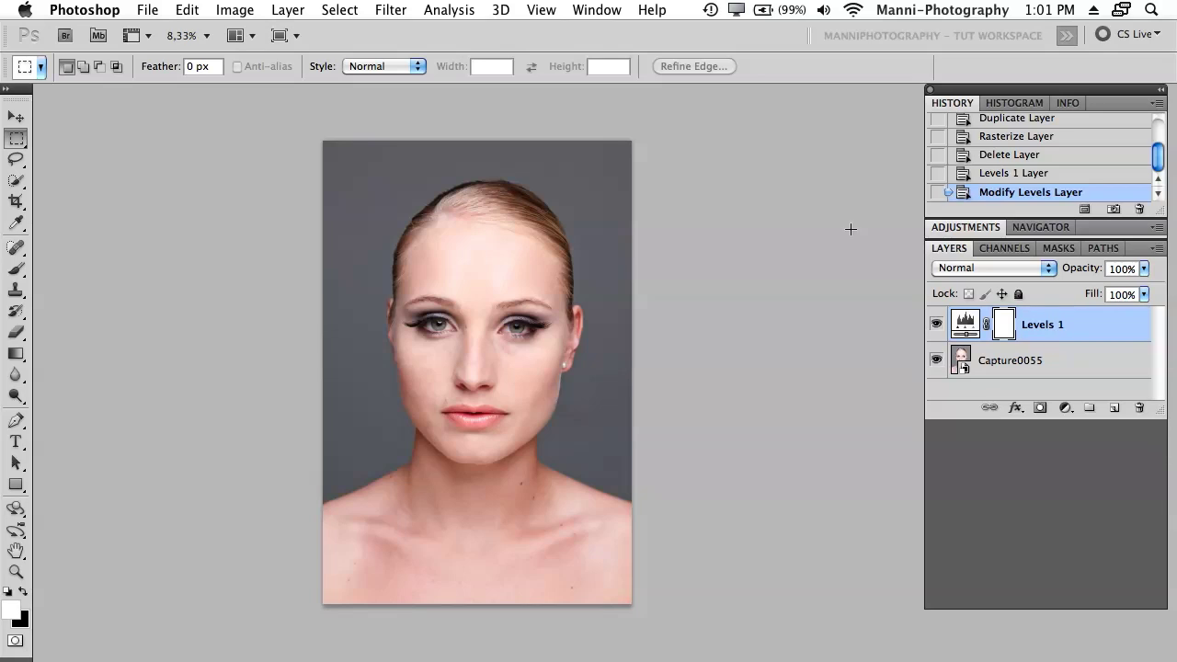
{"action": "left_click_drag", "start_coordinate": [1160, 412], "coordinate": [1161, 531]}
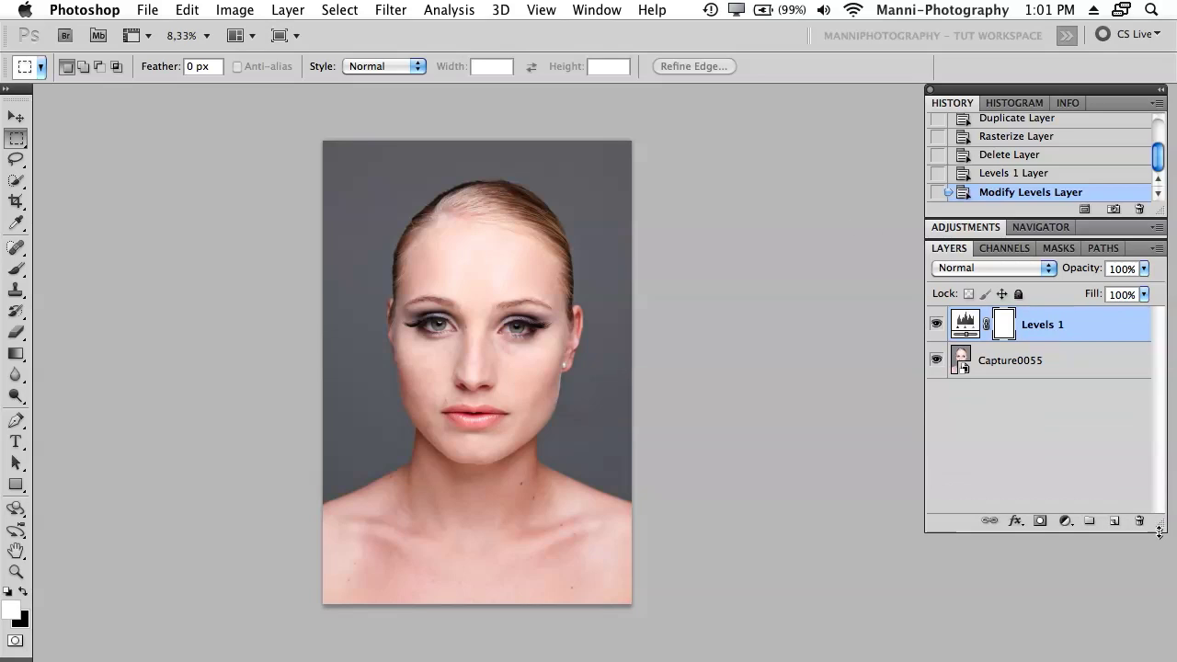
{"action": "left_click", "coordinate": [953, 228]}
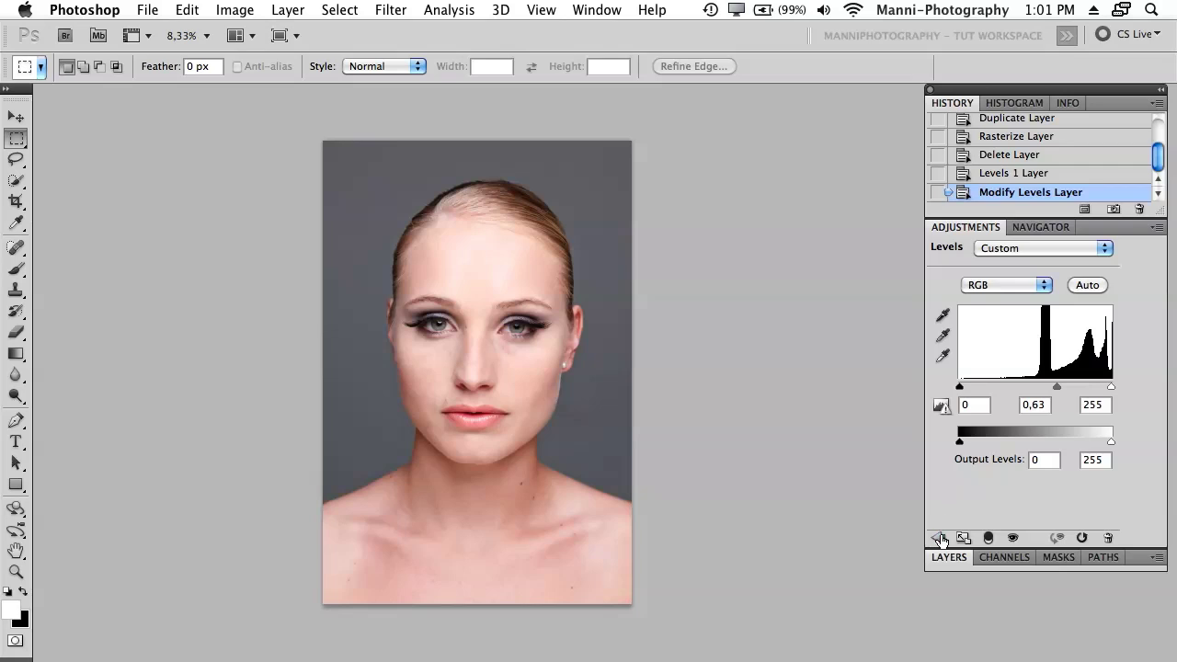
{"action": "left_click", "coordinate": [940, 540]}
Add a Hue/Saturation adjustment layer with Saturation lowered to about -18.
{"action": "left_click", "coordinate": [987, 317]}
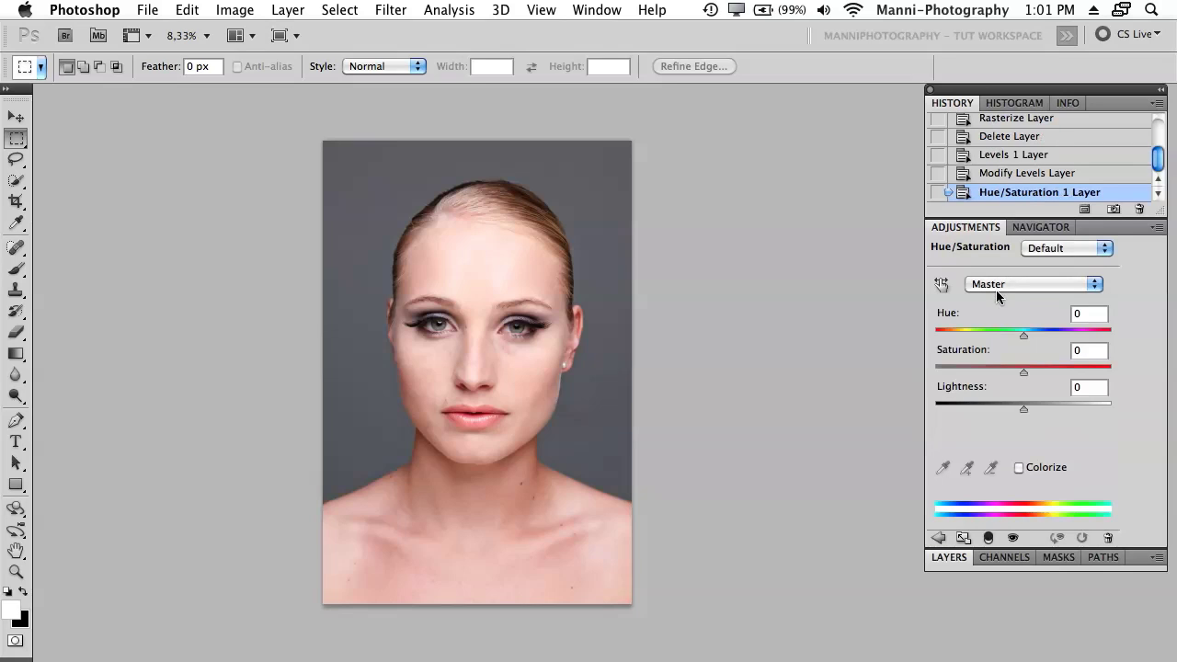
{"action": "left_click_drag", "start_coordinate": [1023, 372], "coordinate": [1004, 373]}
{"action": "left_click", "coordinate": [939, 539]}
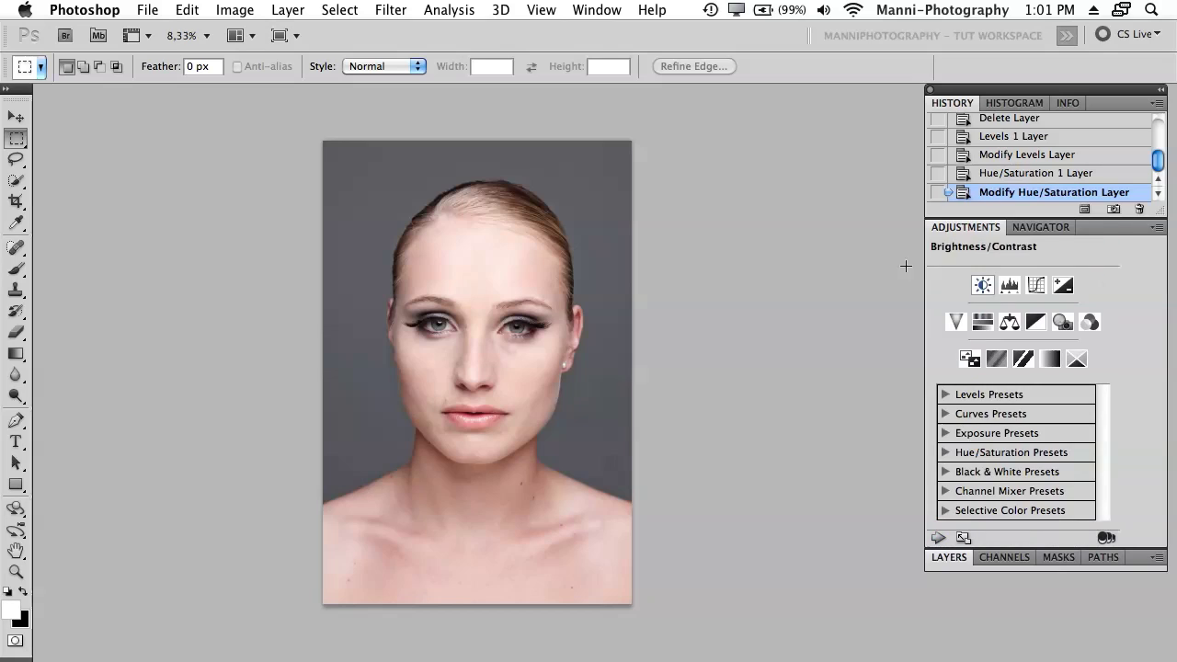
{"action": "left_click", "coordinate": [956, 556]}
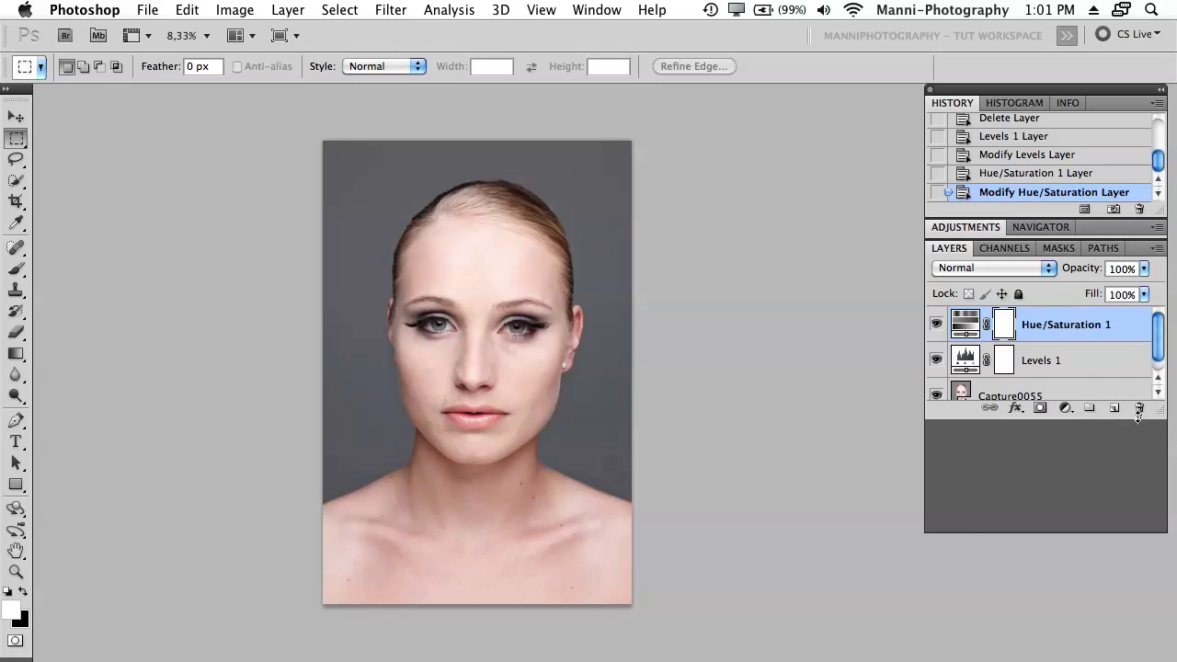
Make the Layers panel taller to show all three layers, then select Capture0055.
{"action": "left_click_drag", "start_coordinate": [1161, 413], "coordinate": [1159, 530]}
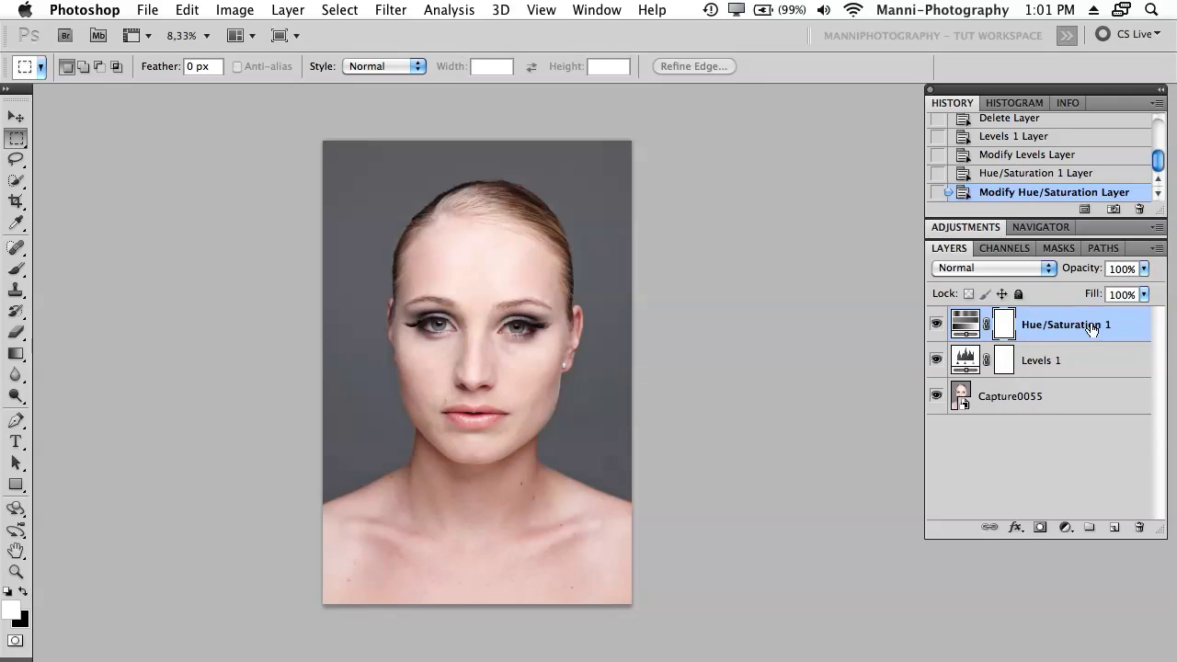
{"action": "left_click", "coordinate": [964, 408]}
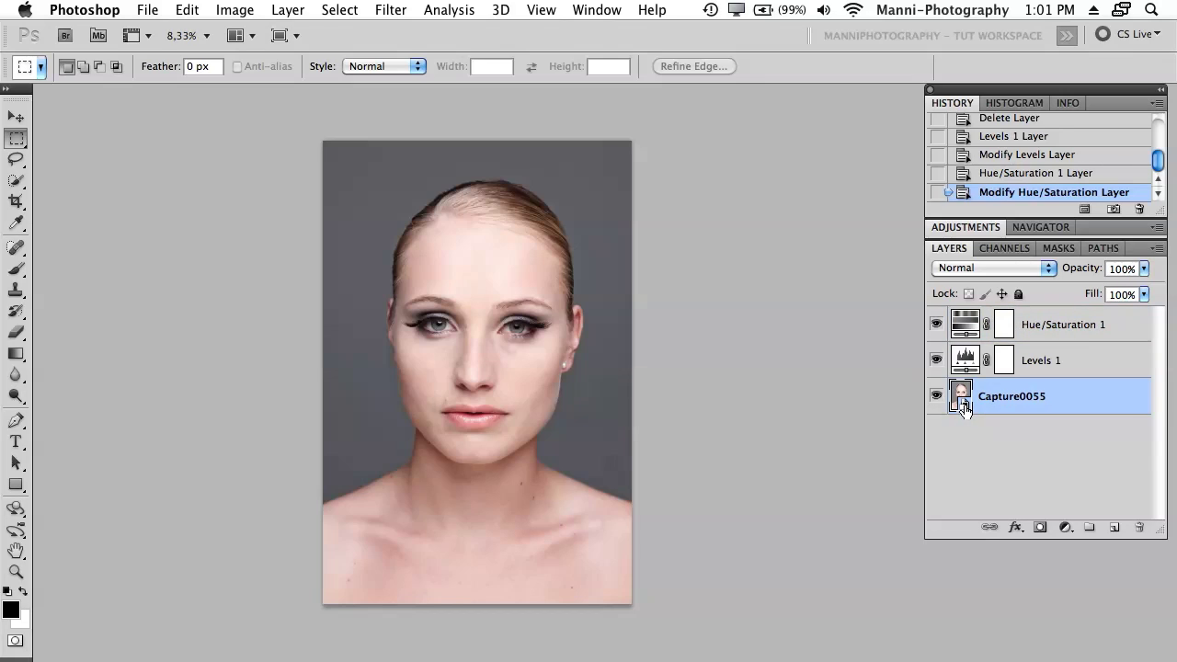
Reopen the Capture0055 smart object in Camera Raw, drop Fill Light to 7, and apply.
{"action": "double_click", "coordinate": [963, 409]}
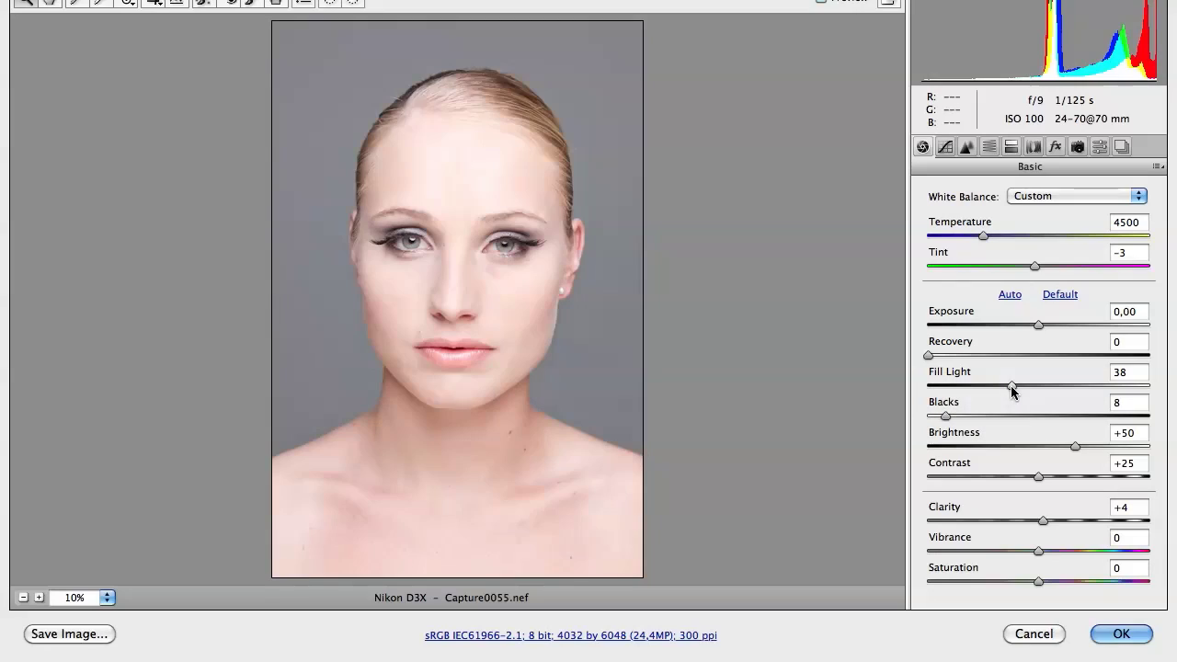
{"action": "left_click_drag", "start_coordinate": [1010, 385], "coordinate": [941, 399]}
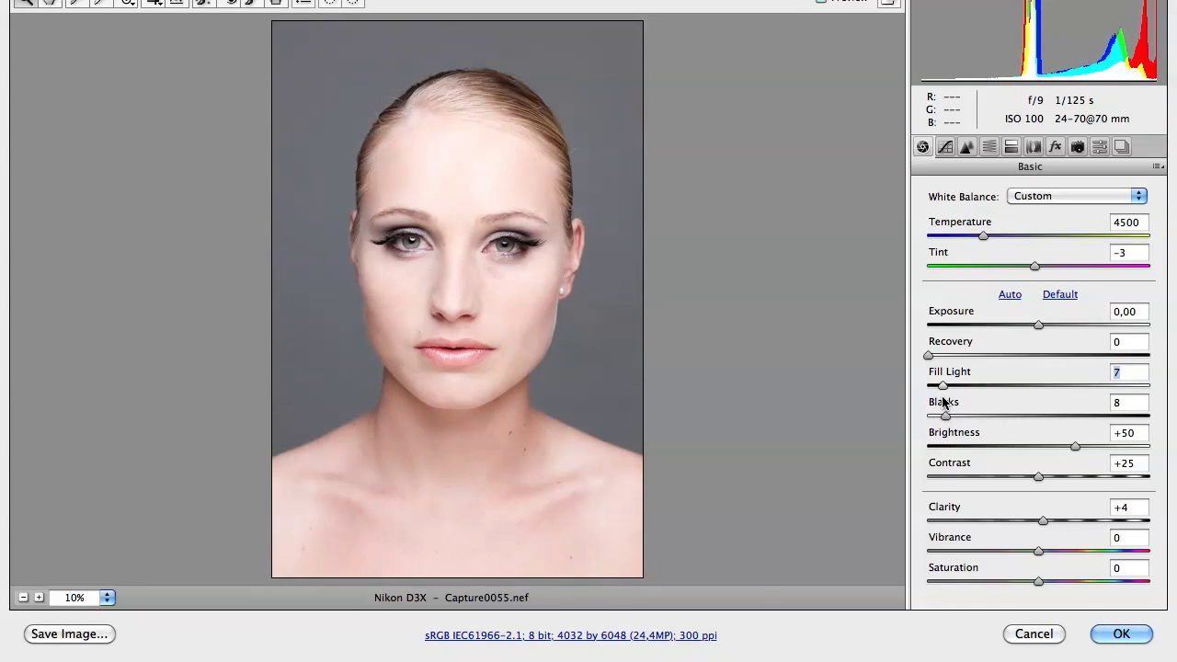
{"action": "left_click", "coordinate": [1122, 634]}
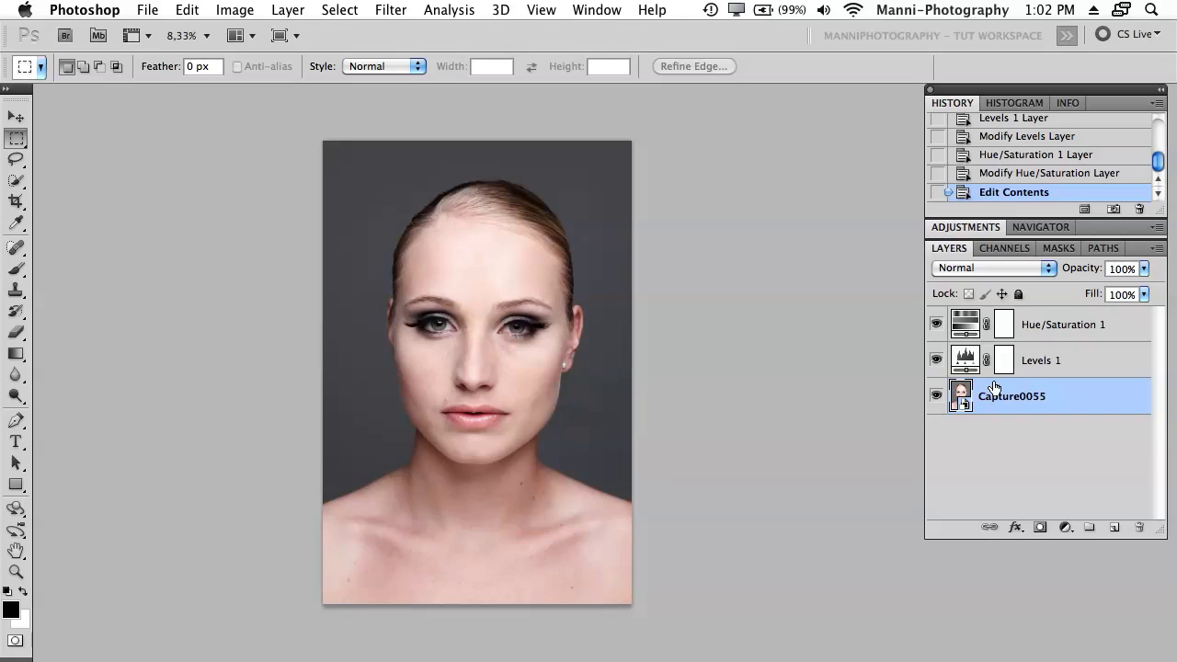
{"action": "left_click", "coordinate": [1113, 323]}
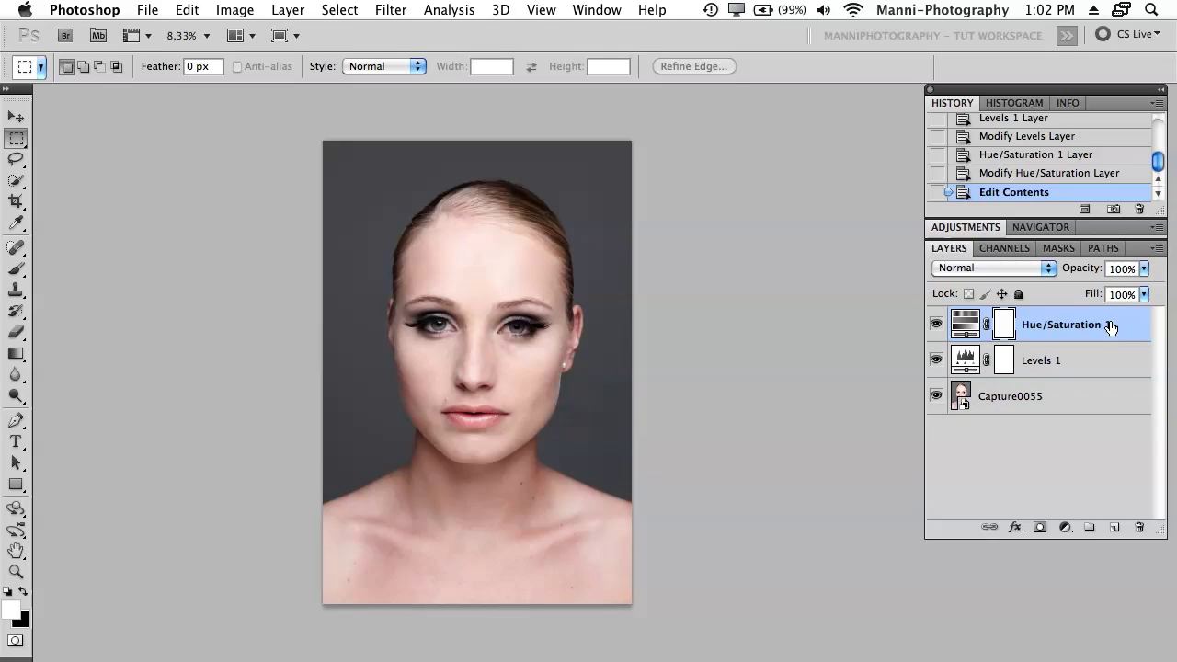
Delete both adjustment layers and apply an 8,2-pixel Gaussian Blur smart filter to Capture0055.
{"action": "key", "text": "BackSpace"}
{"action": "key", "text": "BackSpace"}
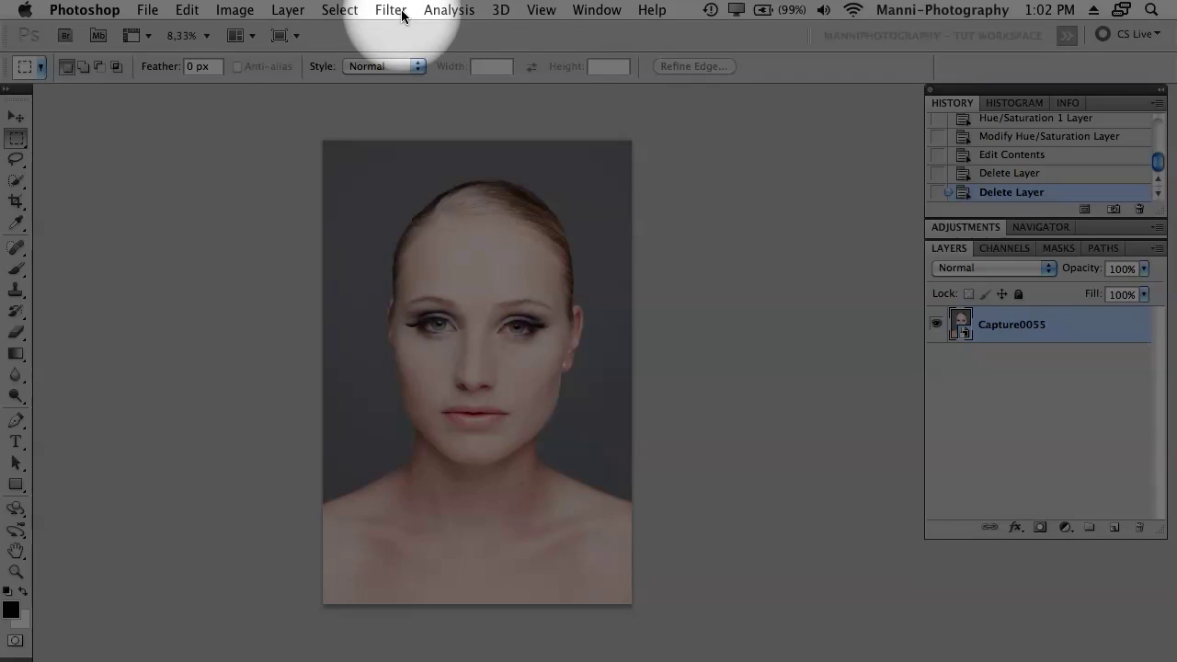
{"action": "left_click", "coordinate": [391, 9]}
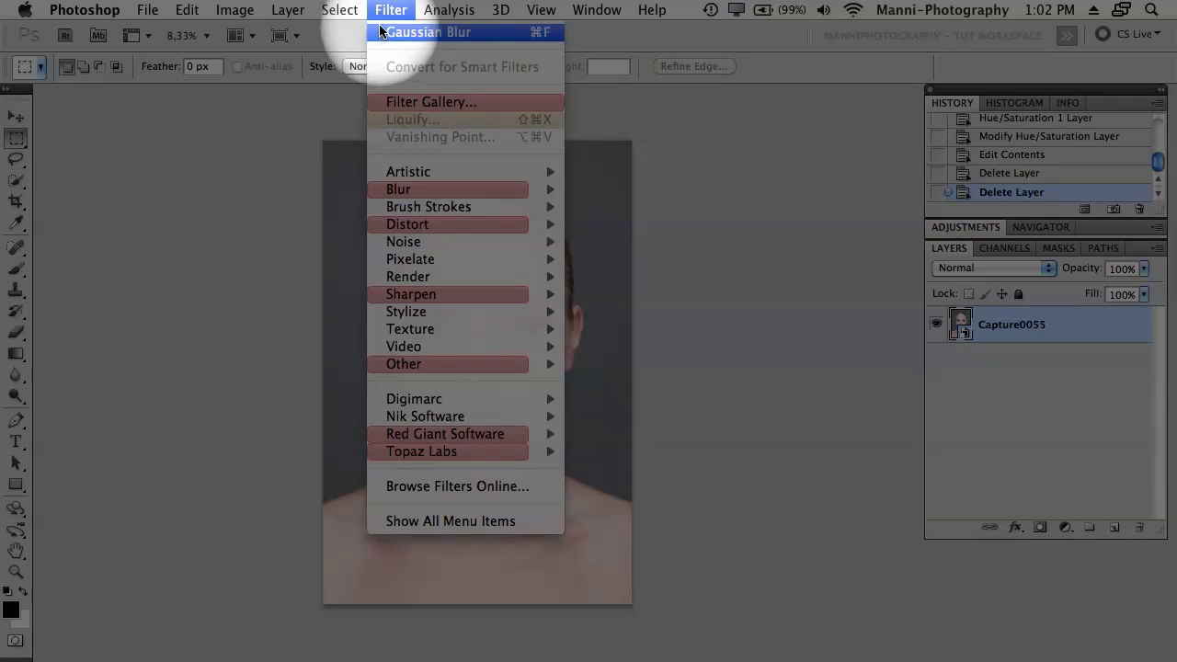
{"action": "mouse_move", "coordinate": [413, 190]}
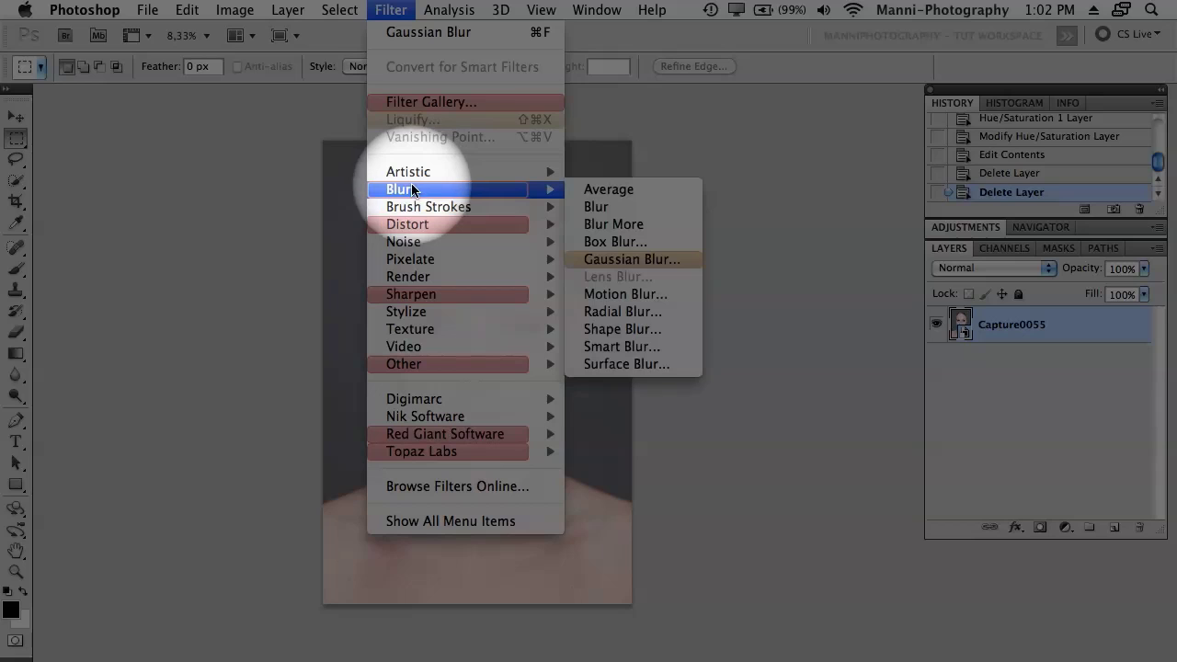
{"action": "left_click", "coordinate": [615, 258]}
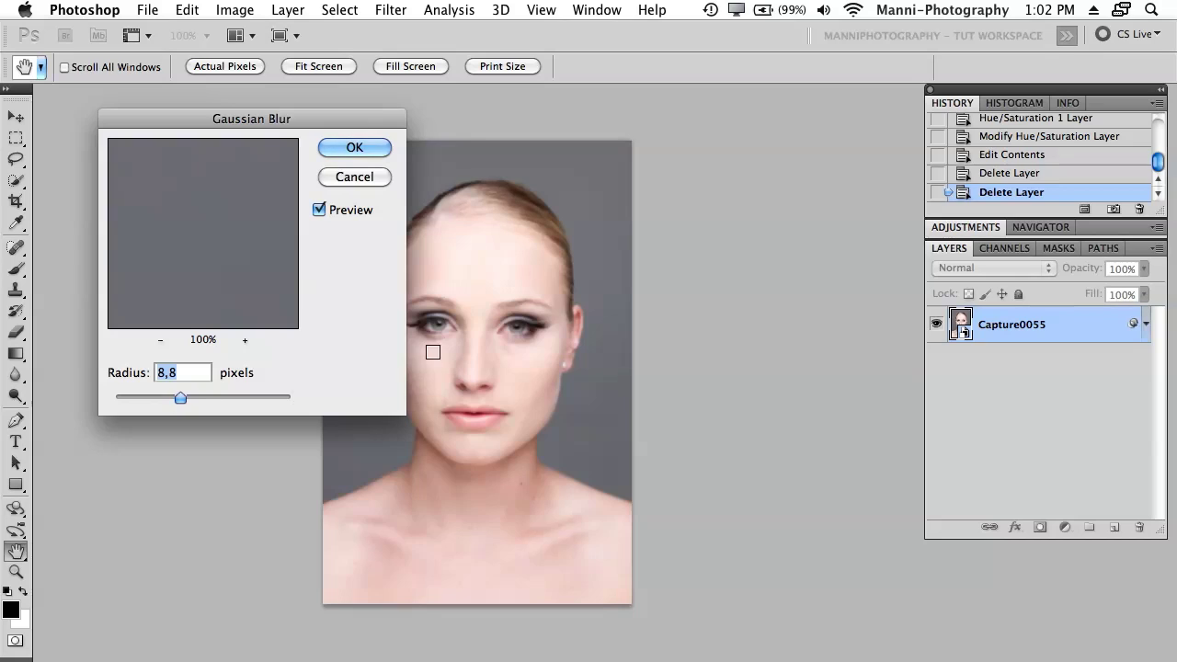
{"action": "mouse_move", "coordinate": [194, 396]}
{"action": "left_mouse_down"}
{"action": "mouse_move", "coordinate": [184, 396]}
{"action": "mouse_move", "coordinate": [197, 398]}
{"action": "left_mouse_up"}
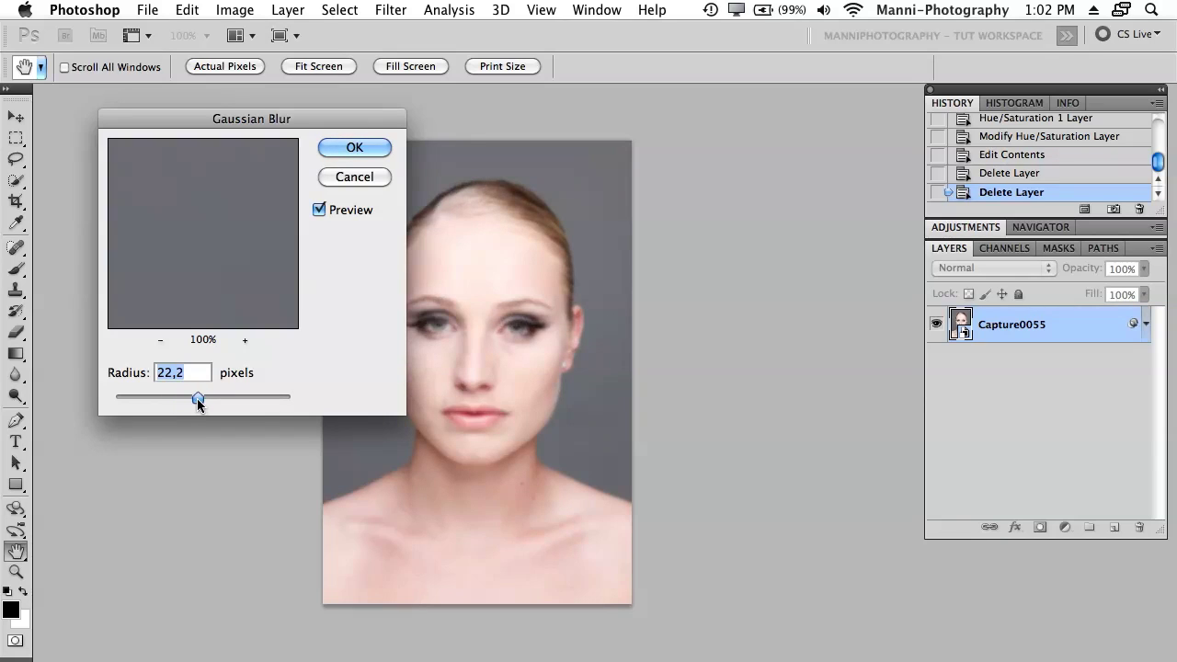
{"action": "left_click_drag", "start_coordinate": [198, 397], "coordinate": [184, 396]}
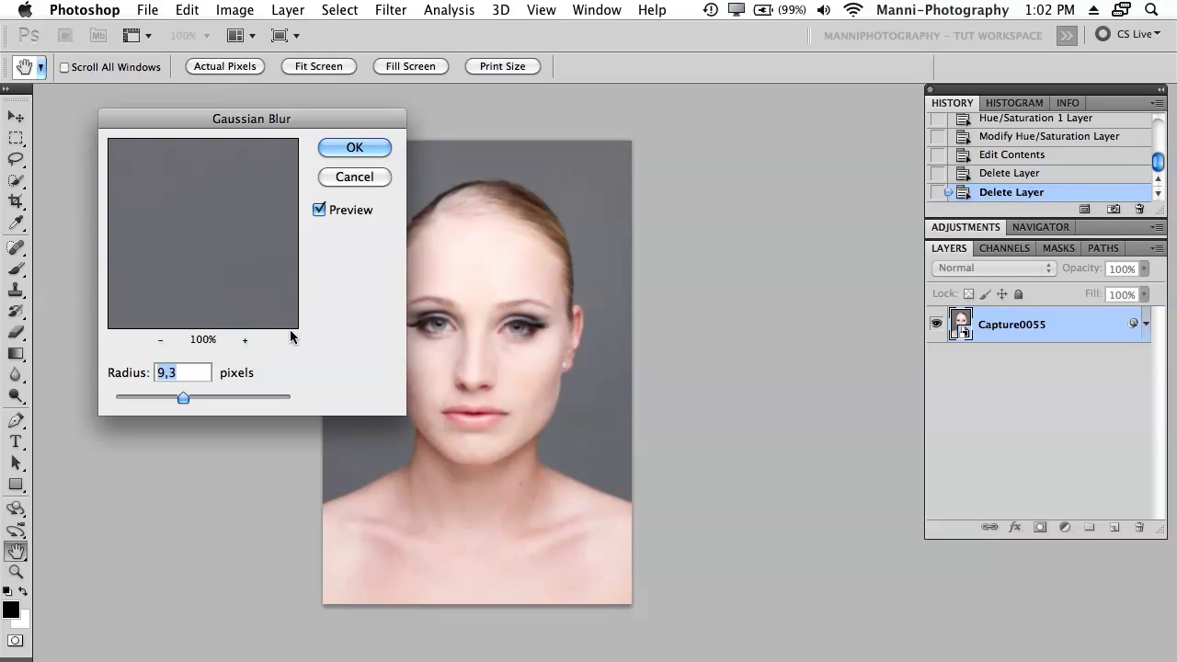
{"action": "left_click_drag", "start_coordinate": [183, 397], "coordinate": [177, 399]}
{"action": "left_click", "coordinate": [354, 148]}
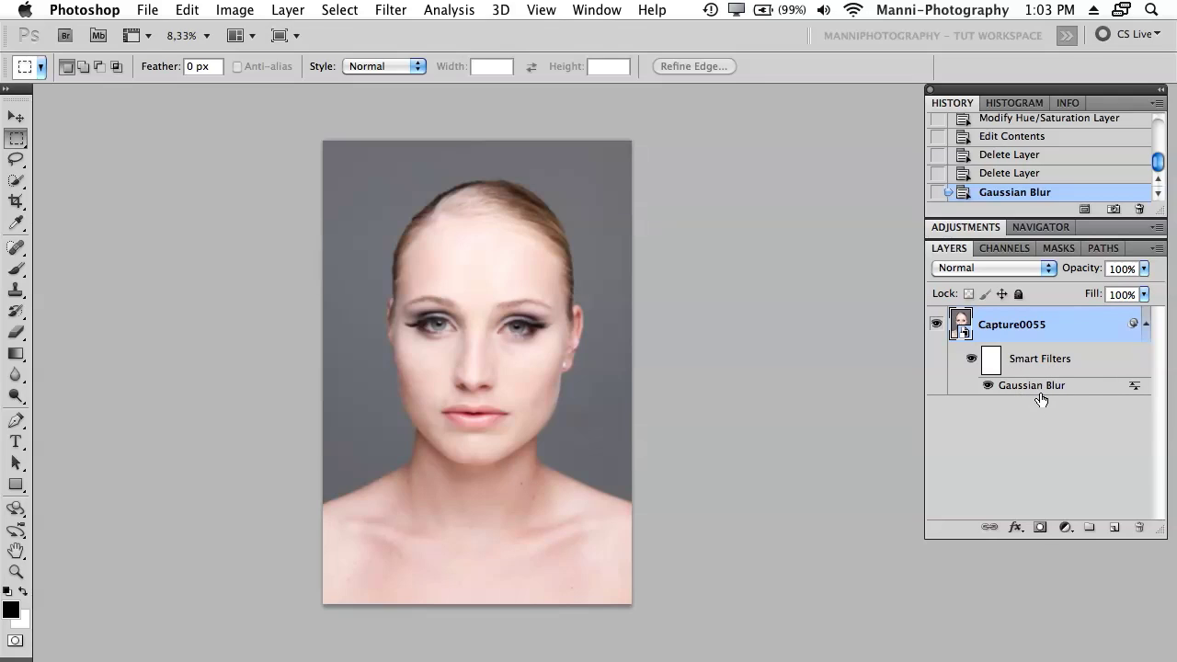
{"action": "left_click", "coordinate": [1146, 325]}
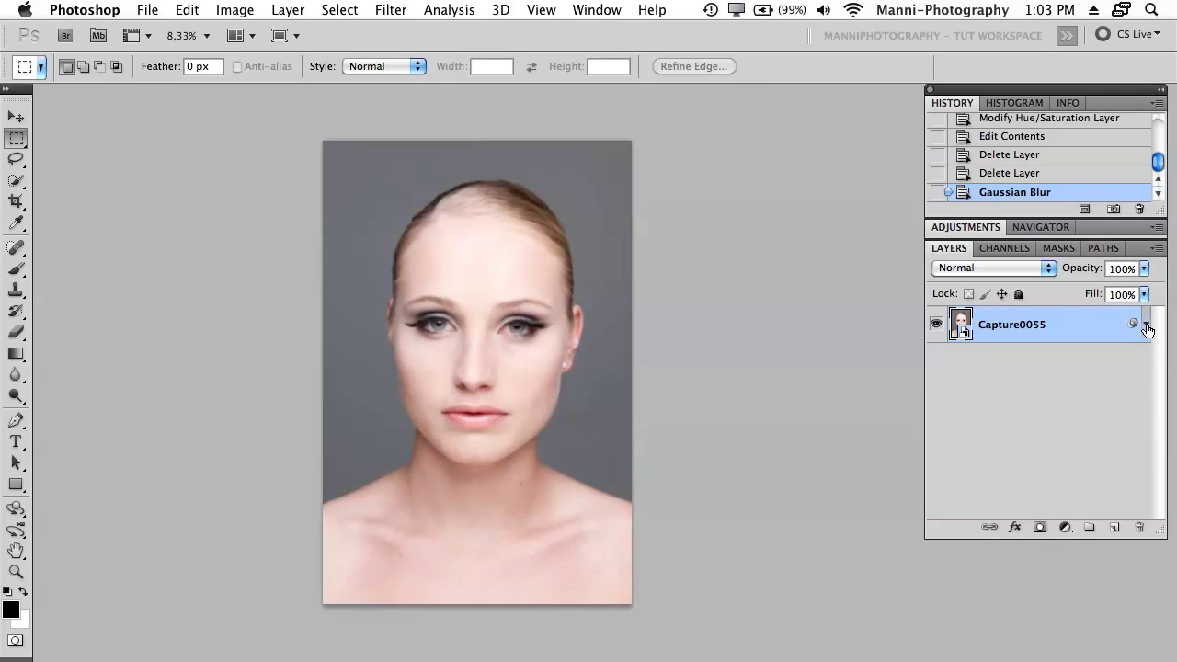
{"action": "left_click", "coordinate": [1145, 326]}
{"action": "left_click", "coordinate": [1144, 326]}
{"action": "left_click", "coordinate": [1144, 326]}
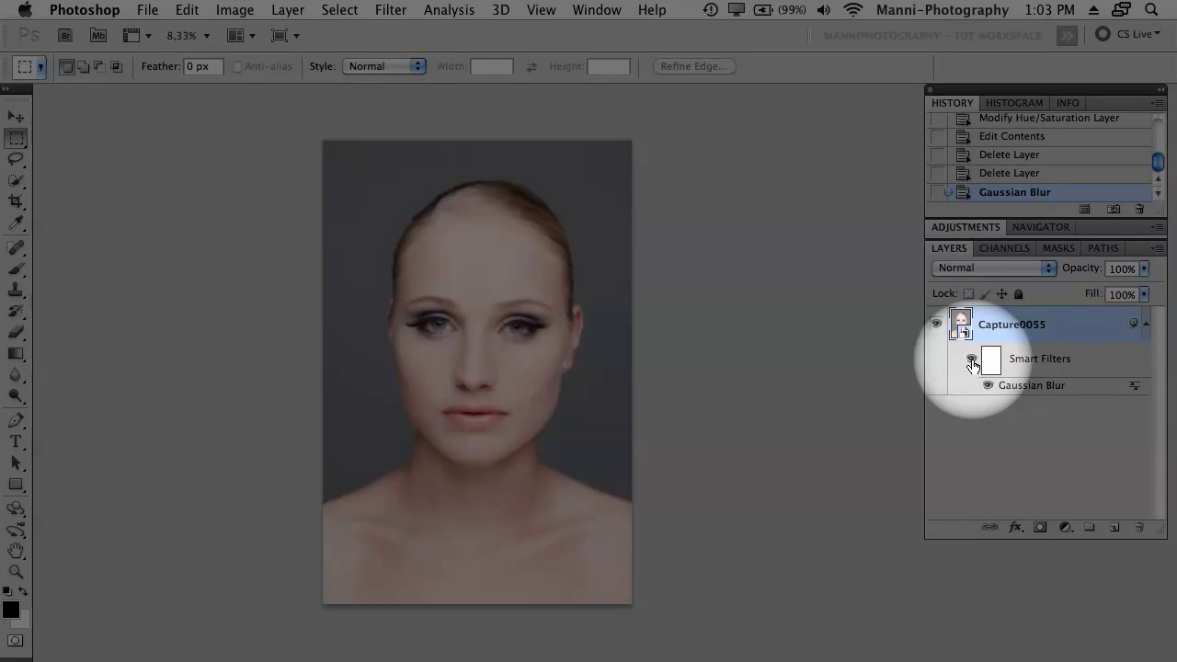
{"action": "left_click", "coordinate": [973, 359]}
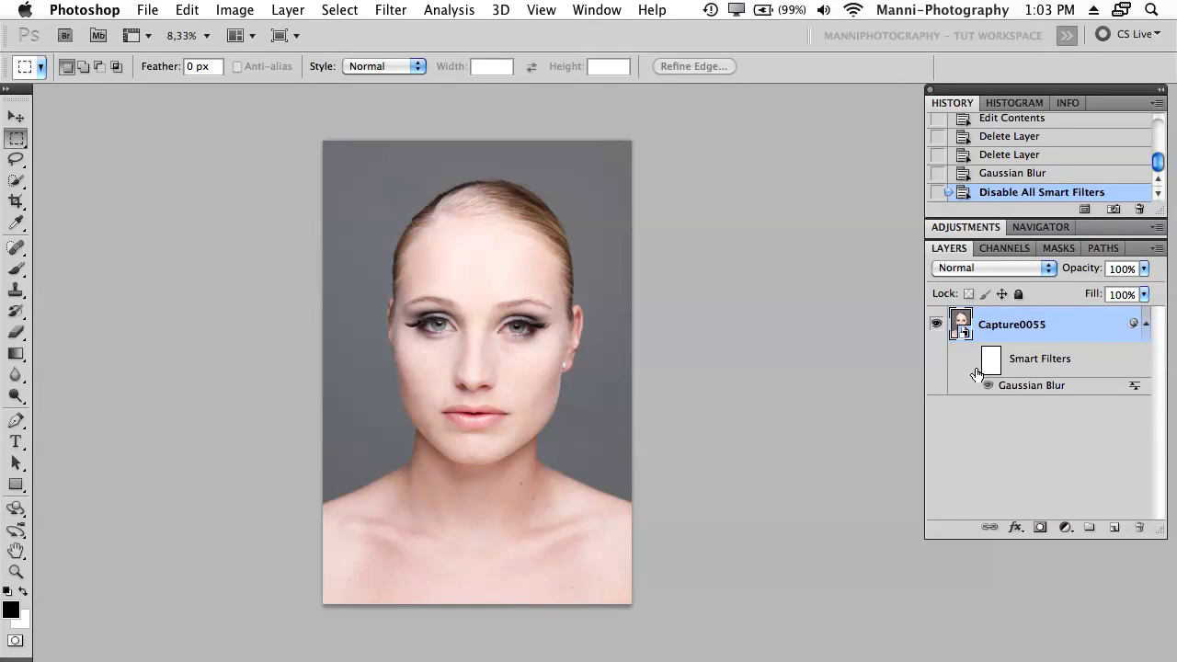
{"action": "left_click", "coordinate": [973, 363]}
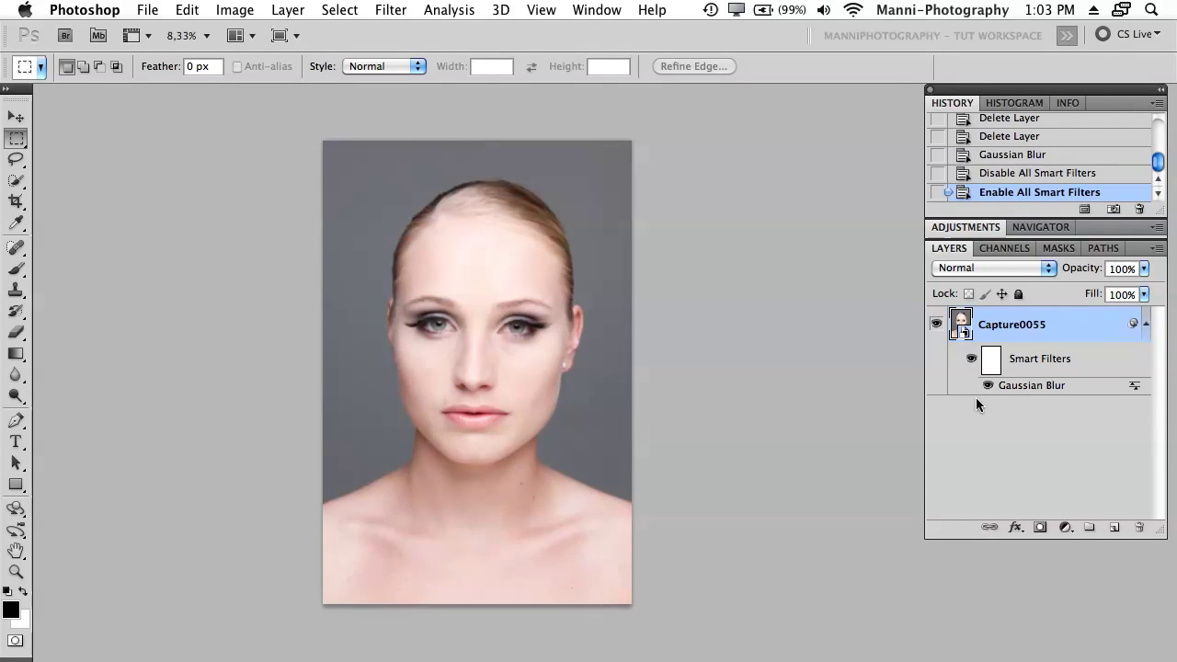
{"action": "double_click", "coordinate": [1042, 386]}
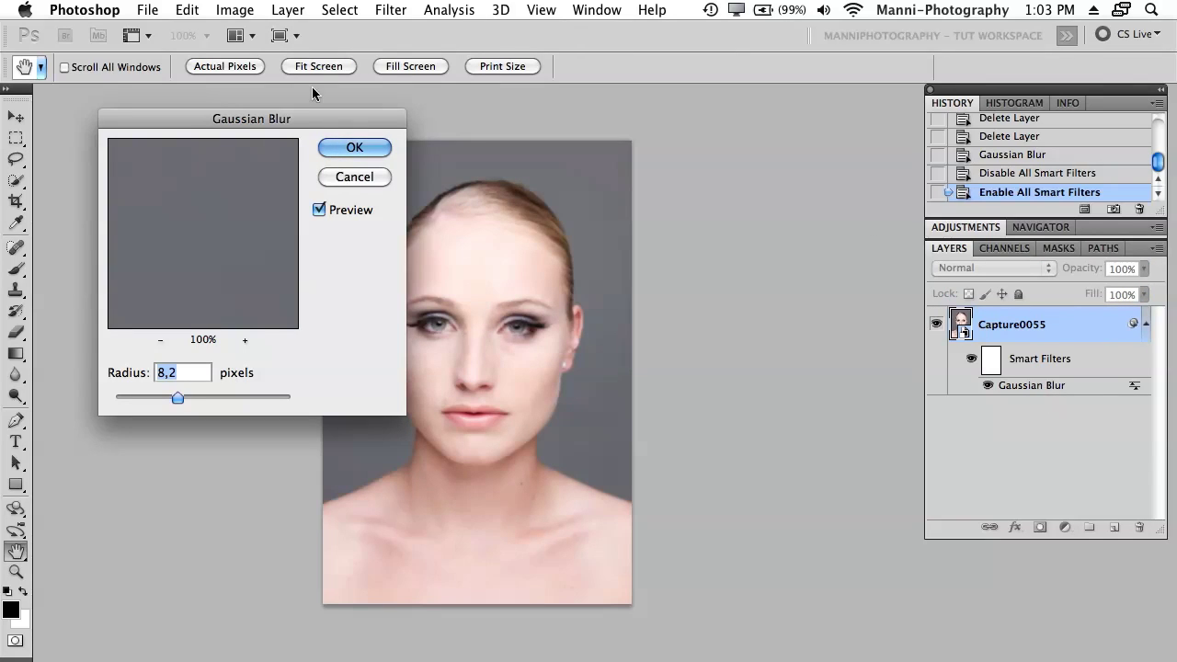
{"action": "left_click", "coordinate": [365, 183]}
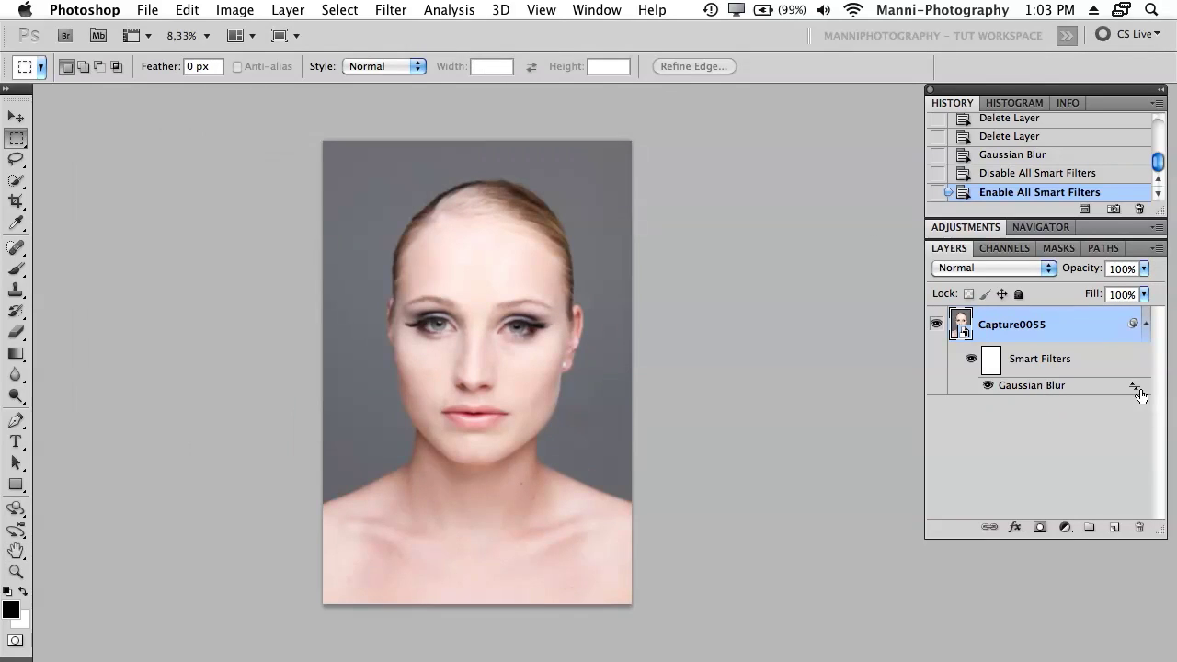
{"action": "double_click", "coordinate": [1137, 386]}
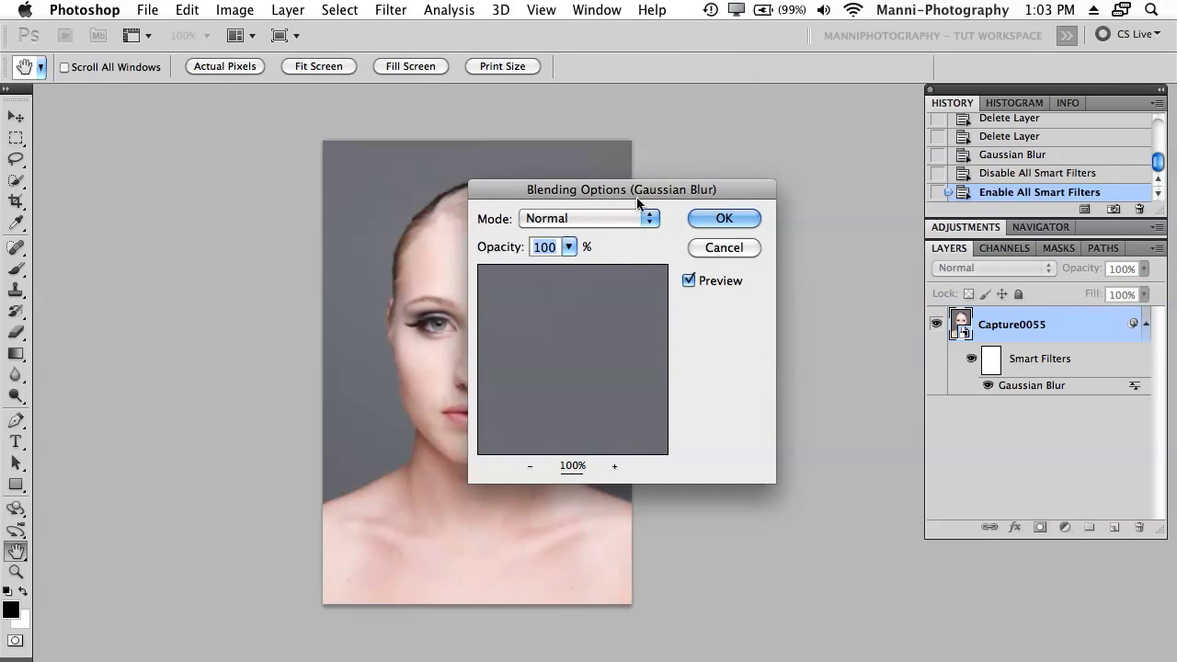
{"action": "left_click", "coordinate": [708, 254]}
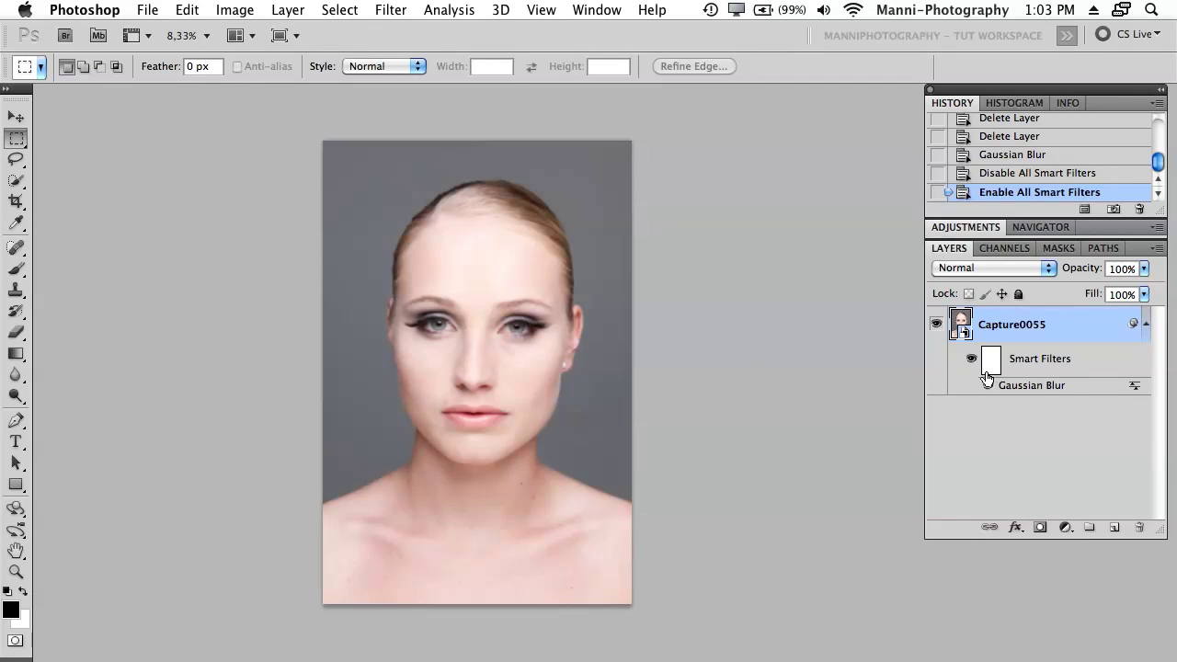
Apply a High Pass smart filter with radius 2,6 to the portrait.
{"action": "left_click", "coordinate": [409, 9]}
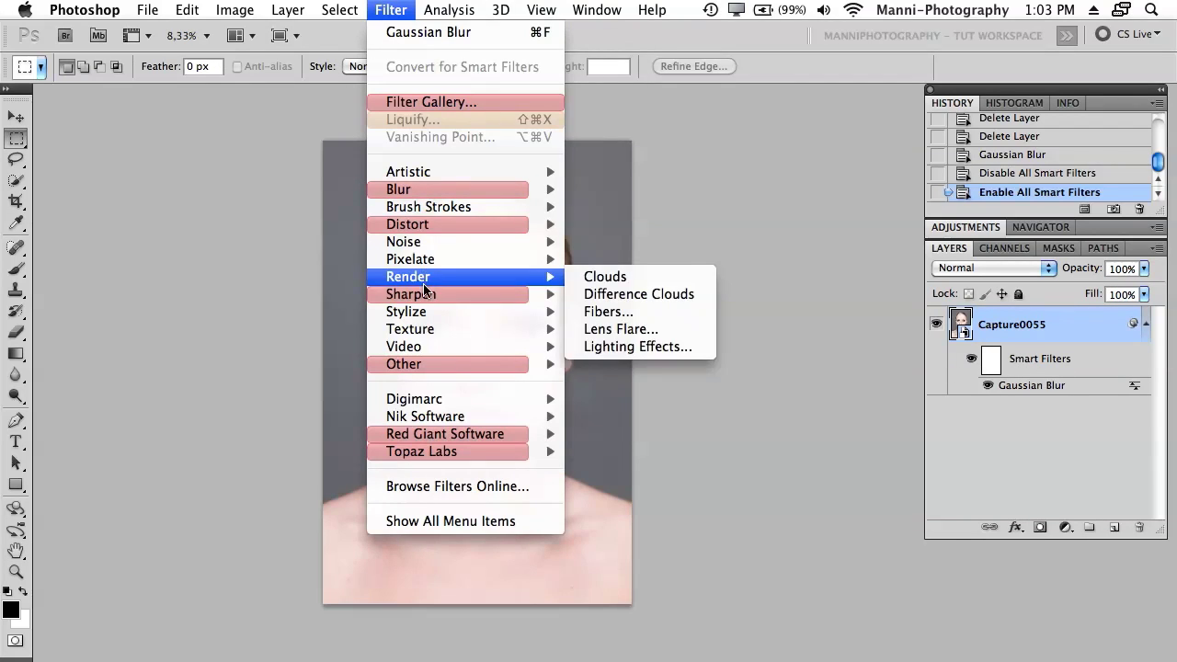
{"action": "mouse_move", "coordinate": [426, 366]}
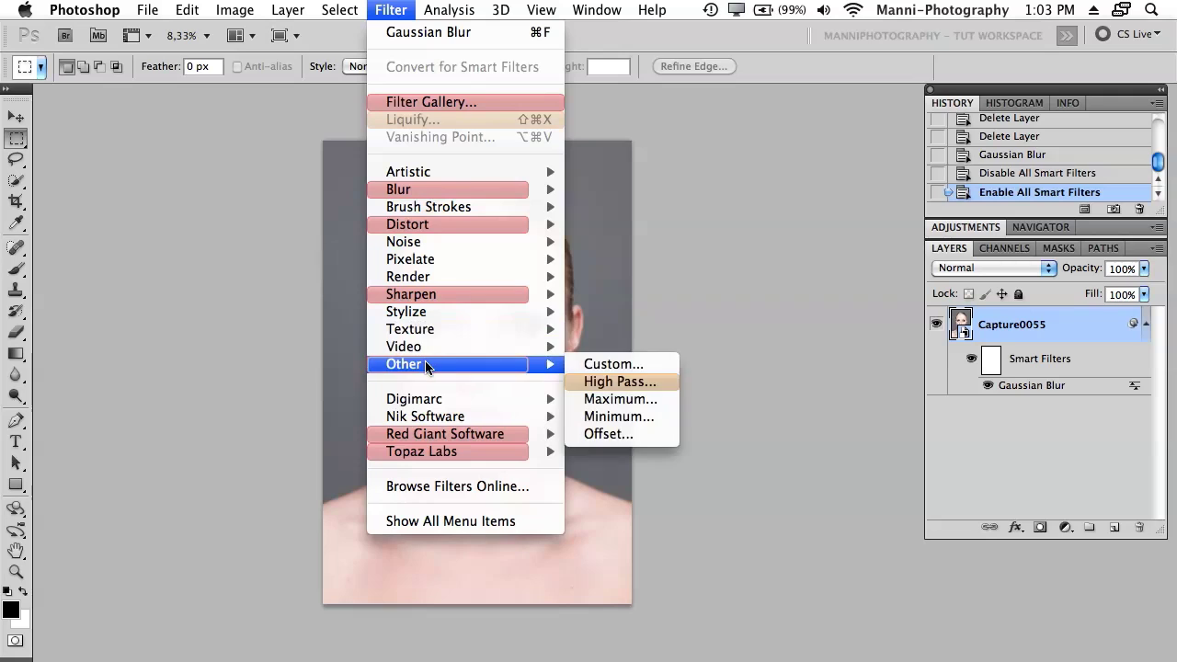
{"action": "left_click", "coordinate": [610, 379]}
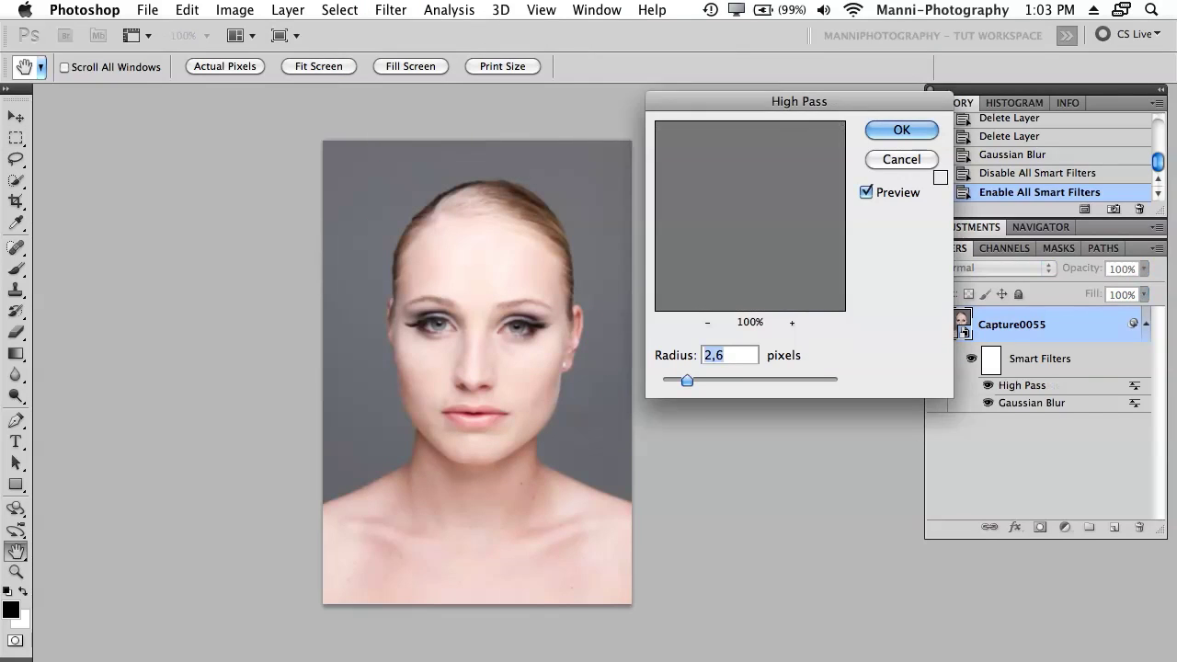
{"action": "left_click", "coordinate": [924, 132]}
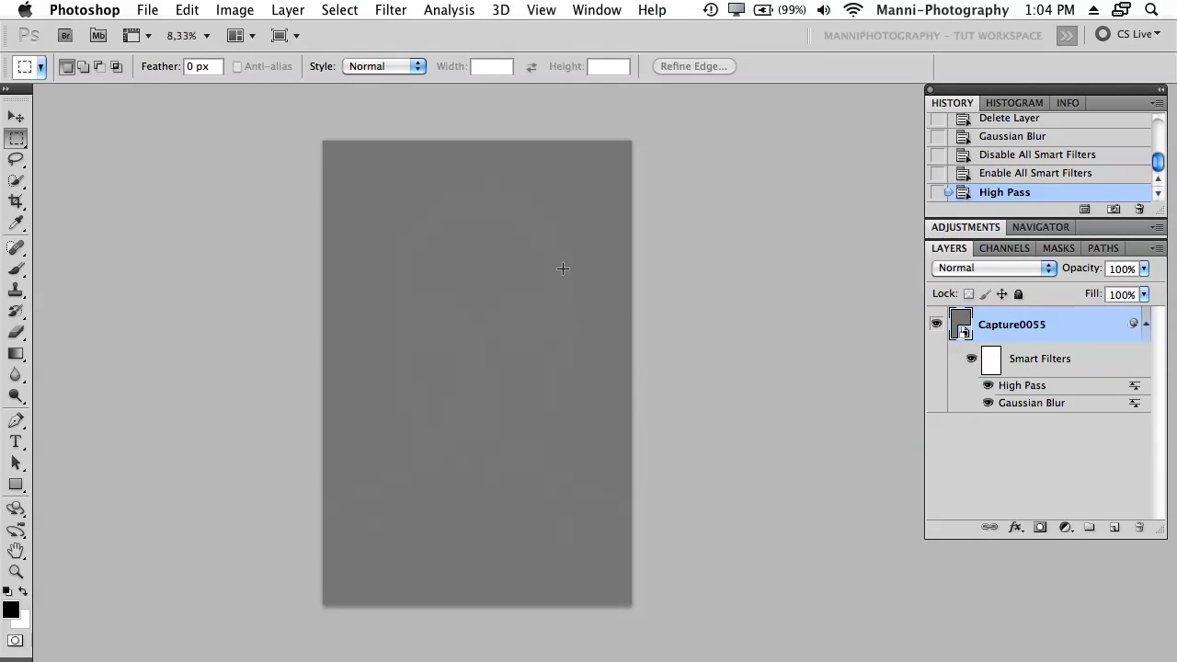
Add a Levels adjustment layer that darkens the midtones.
{"action": "left_click", "coordinate": [964, 227]}
{"action": "left_click", "coordinate": [1008, 282]}
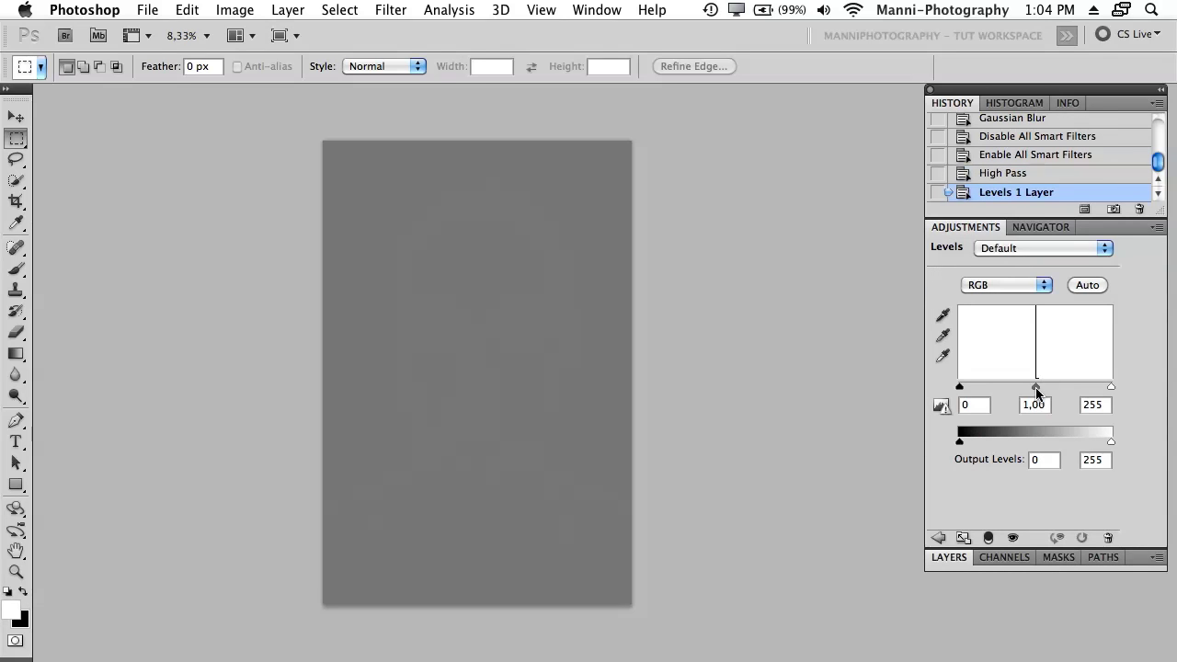
{"action": "left_click_drag", "start_coordinate": [1036, 390], "coordinate": [1057, 389]}
{"action": "left_click", "coordinate": [938, 538]}
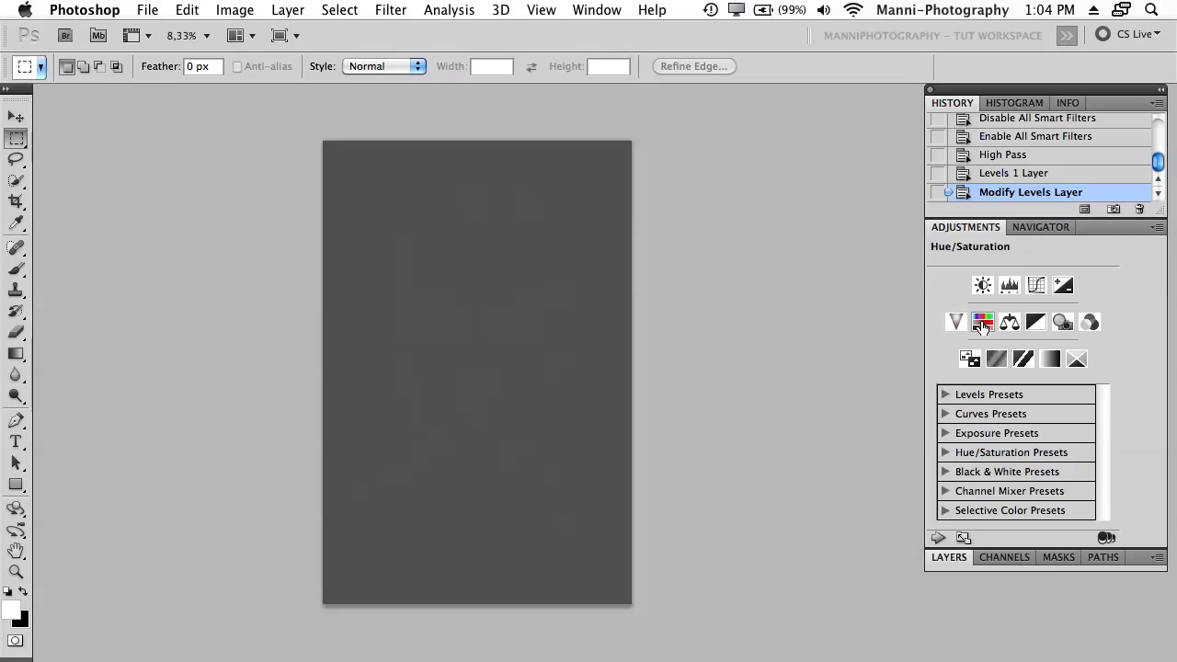
Add a Hue/Saturation layer at Saturation -38 and expand the Layers panel to show the smart filters.
{"action": "left_click", "coordinate": [981, 324]}
{"action": "left_click_drag", "start_coordinate": [1023, 372], "coordinate": [990, 372]}
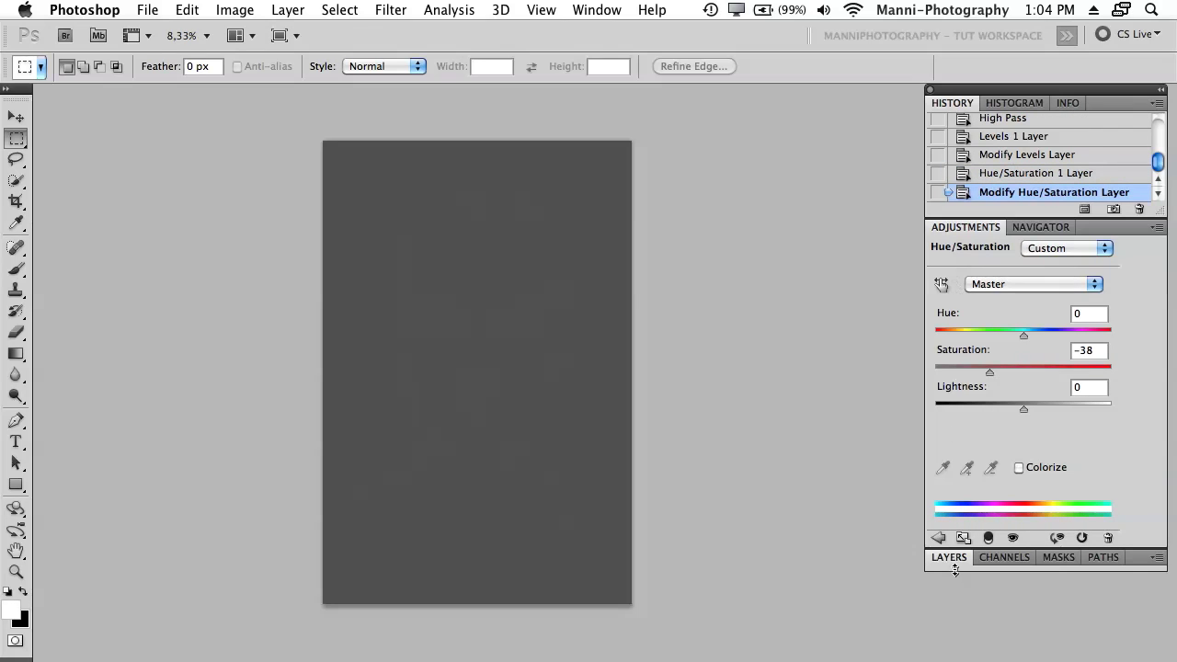
{"action": "left_click", "coordinate": [938, 538]}
{"action": "left_click", "coordinate": [956, 556]}
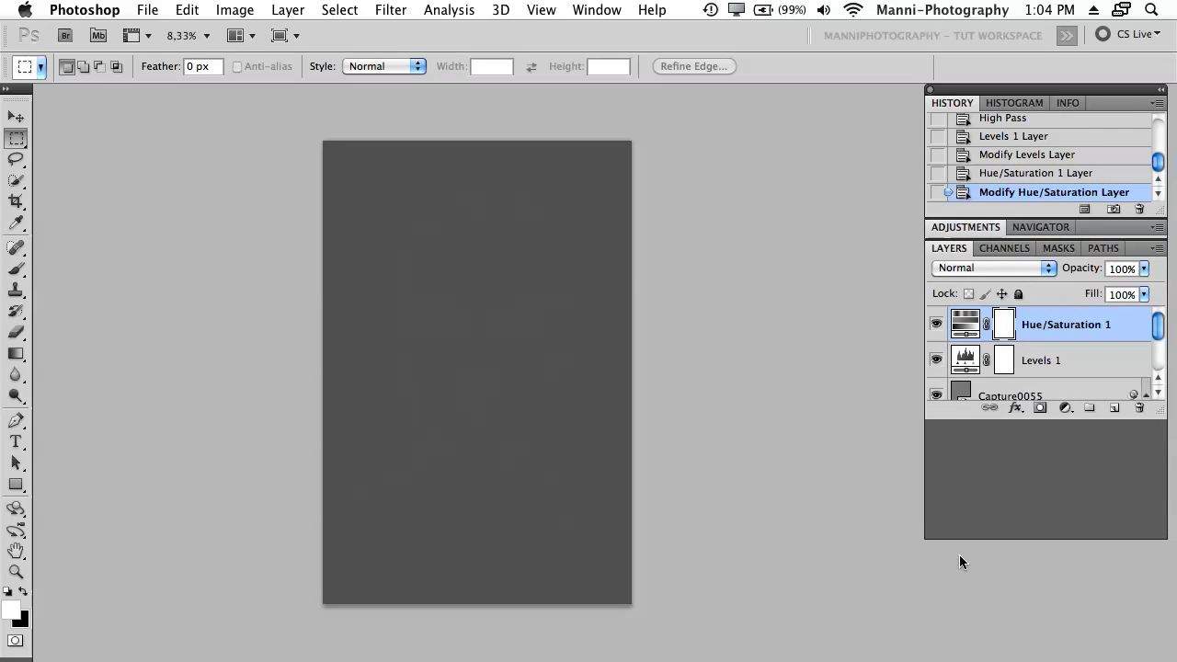
{"action": "left_click_drag", "start_coordinate": [1162, 417], "coordinate": [1161, 585]}
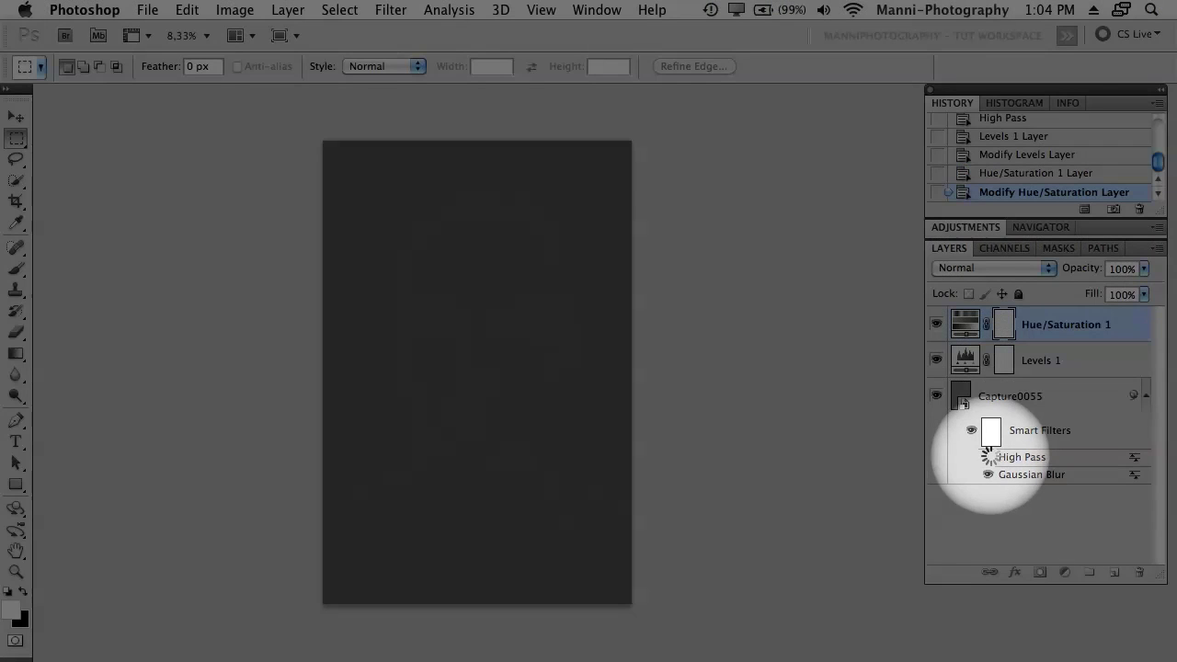
Turn off the visibility of the High Pass and Gaussian Blur smart filters.
{"action": "left_click", "coordinate": [989, 458]}
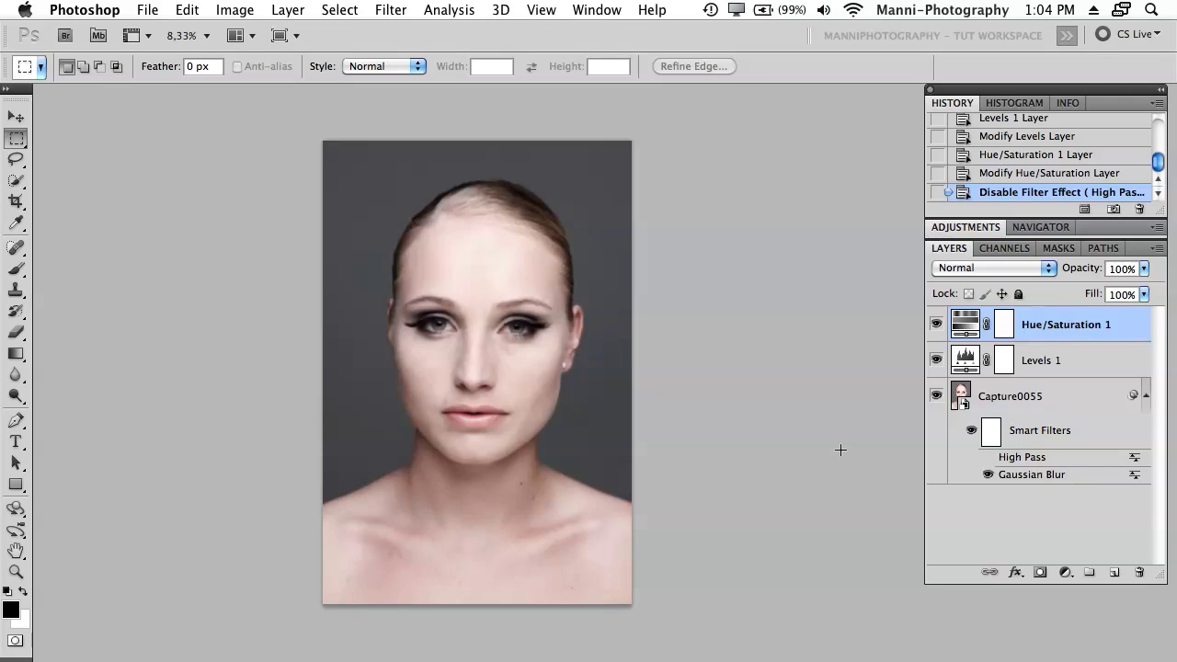
{"action": "left_click", "coordinate": [988, 475]}
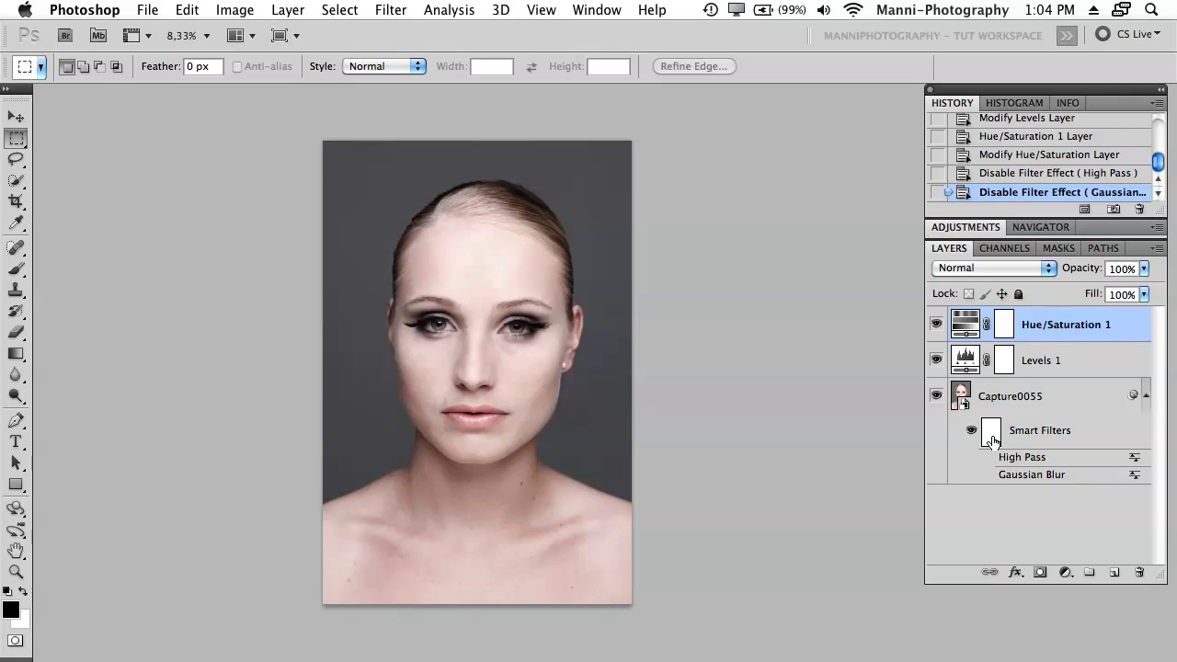
Rasterize the Capture0055 layer, dropping its Gaussian Blur and High Pass smart filters.
{"action": "left_click", "coordinate": [1092, 407]}
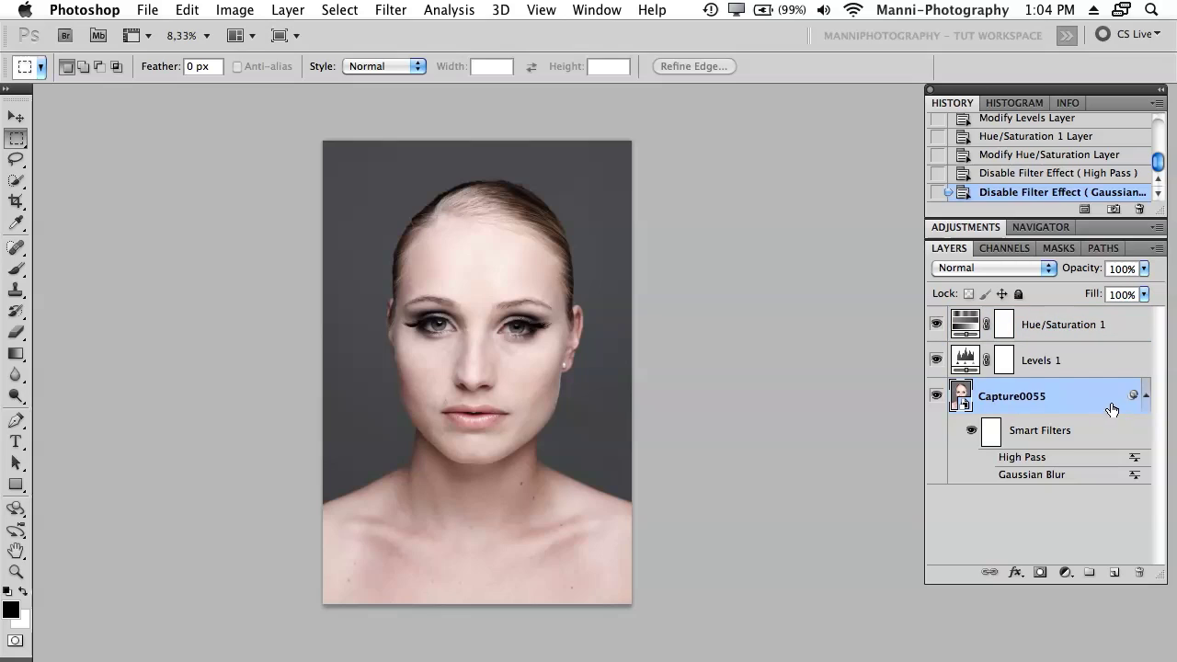
{"action": "right_click", "coordinate": [1079, 408]}
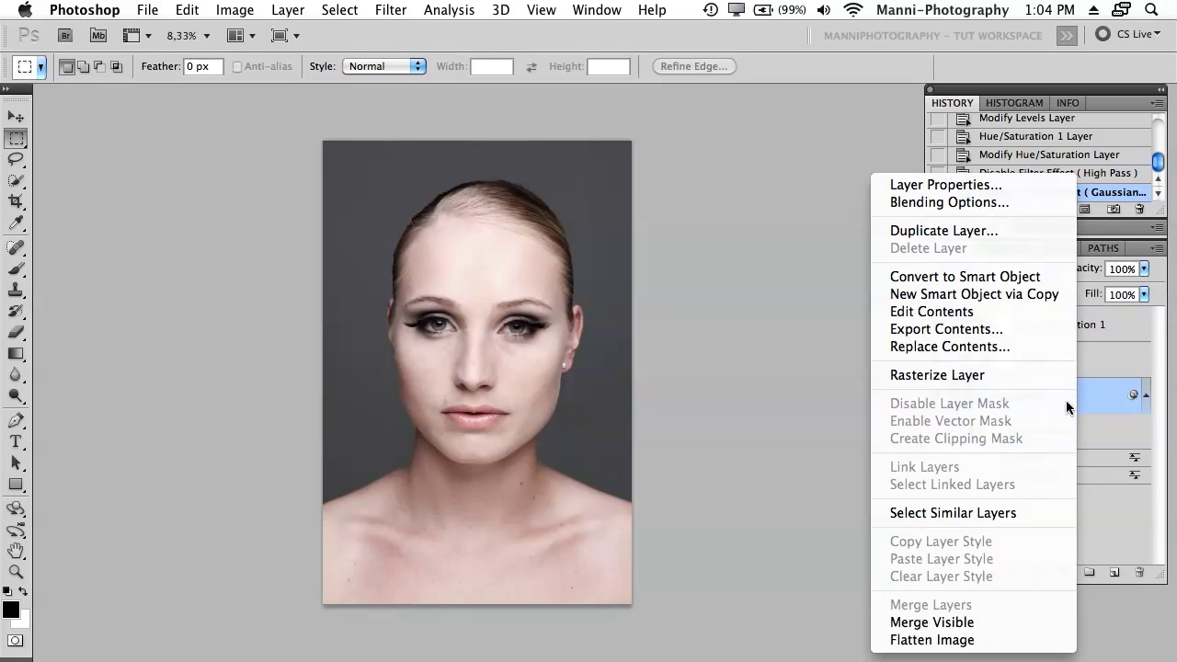
{"action": "left_click", "coordinate": [989, 375]}
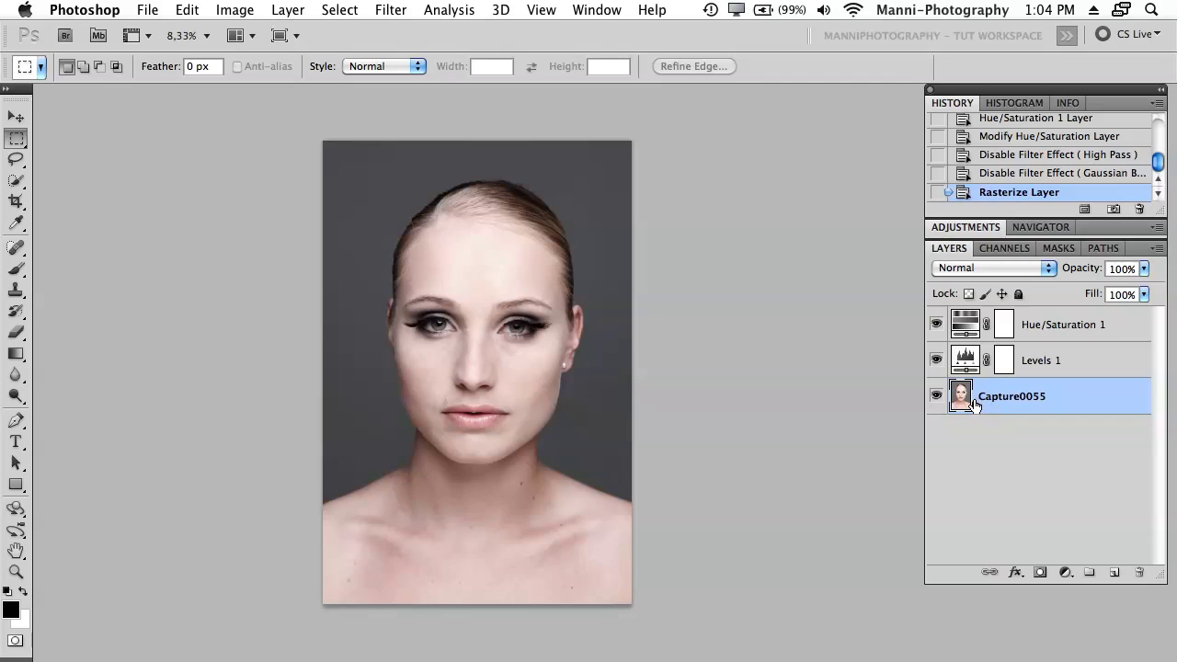
Convert Capture0055 back into a smart object with Filter > Convert for Smart Filters.
{"action": "left_click", "coordinate": [333, 8]}
{"action": "mouse_move", "coordinate": [386, 7]}
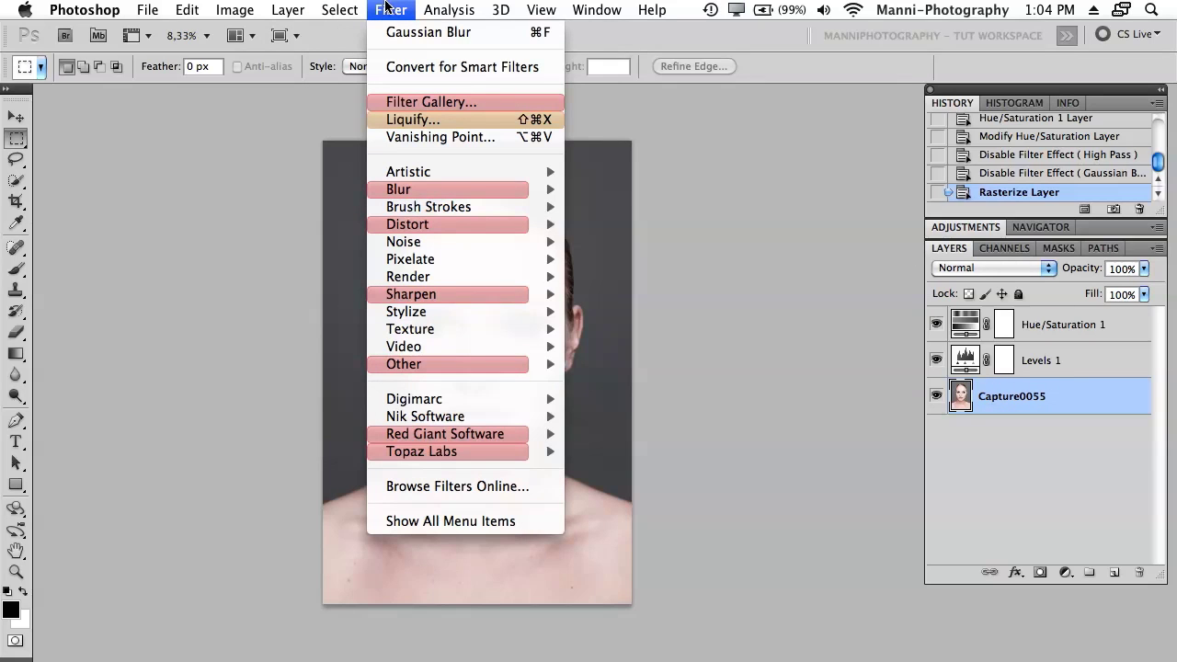
{"action": "left_click", "coordinate": [510, 68]}
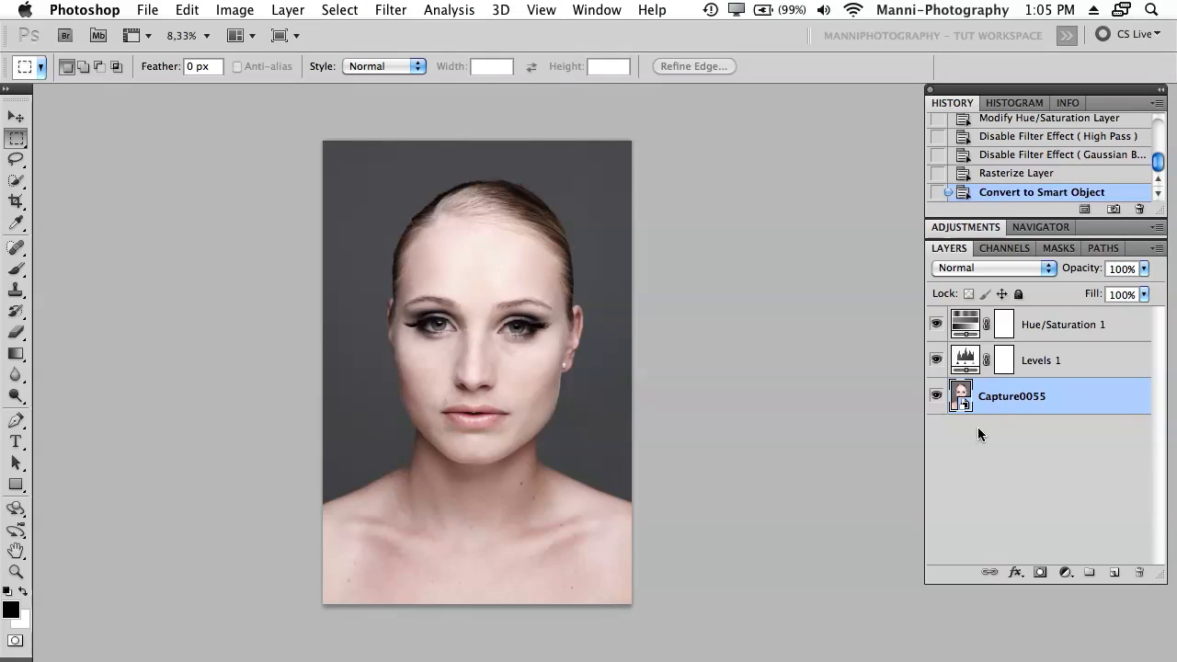